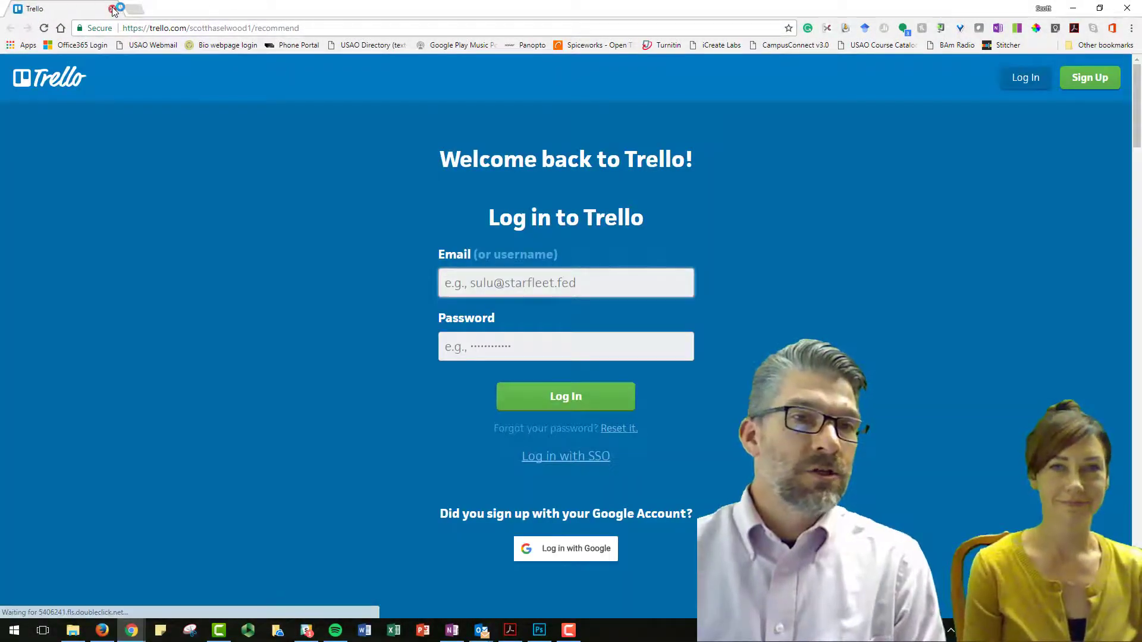
Go from the login form to Trello's sign-up page for a new account
{"action": "left_click", "coordinate": [602, 283]}
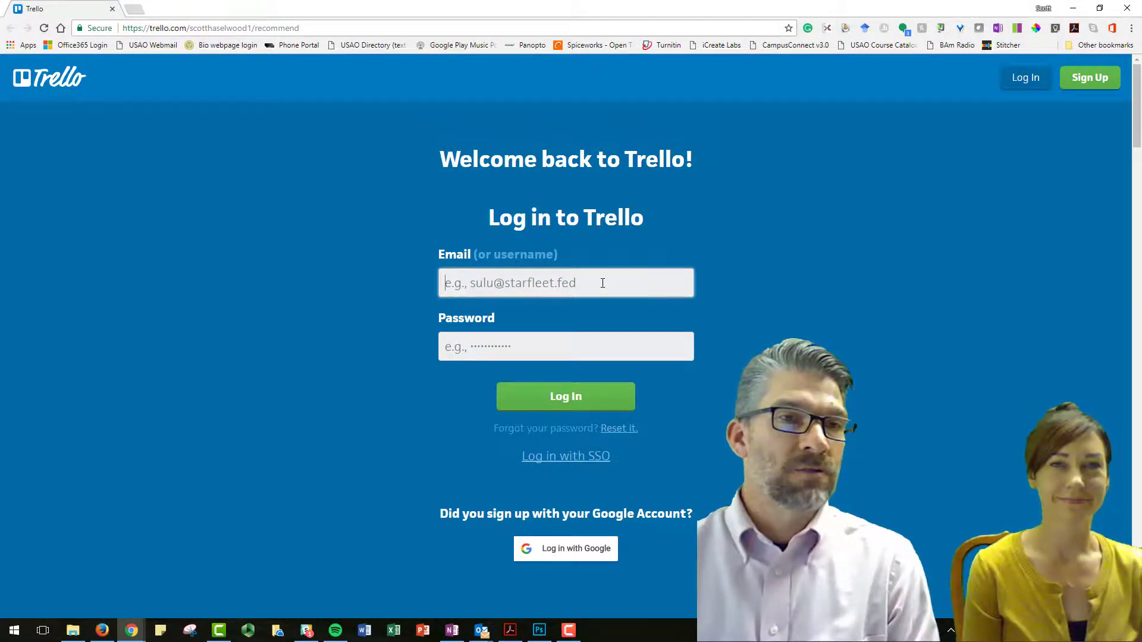
{"action": "scroll", "coordinate": [603, 283], "scroll_direction": "down", "scroll_amount": 6}
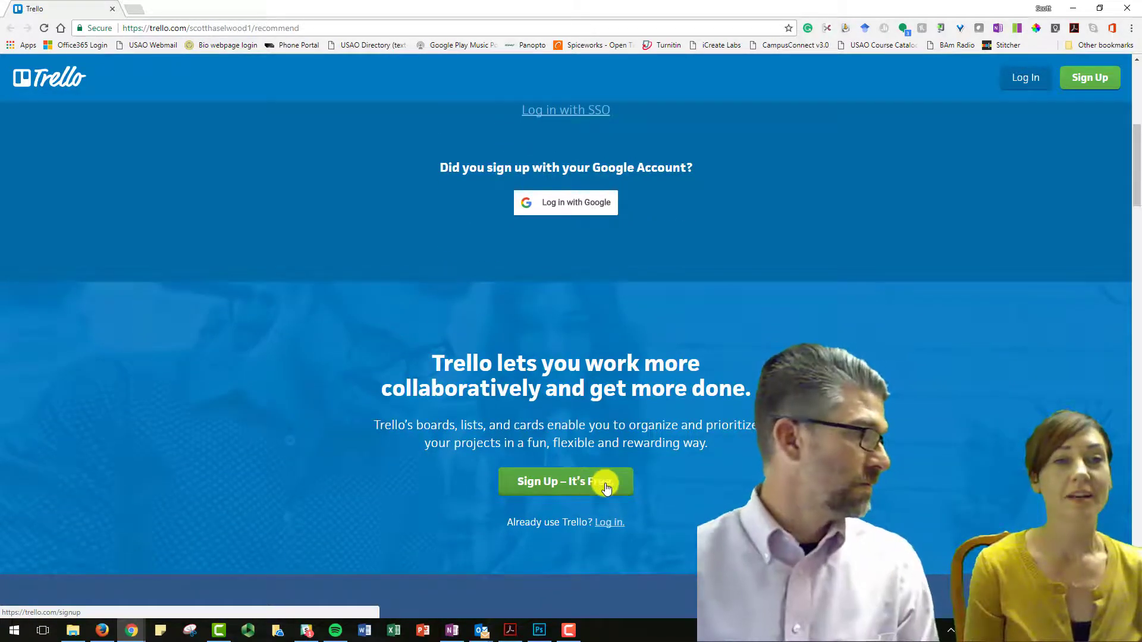
{"action": "left_click", "coordinate": [605, 487]}
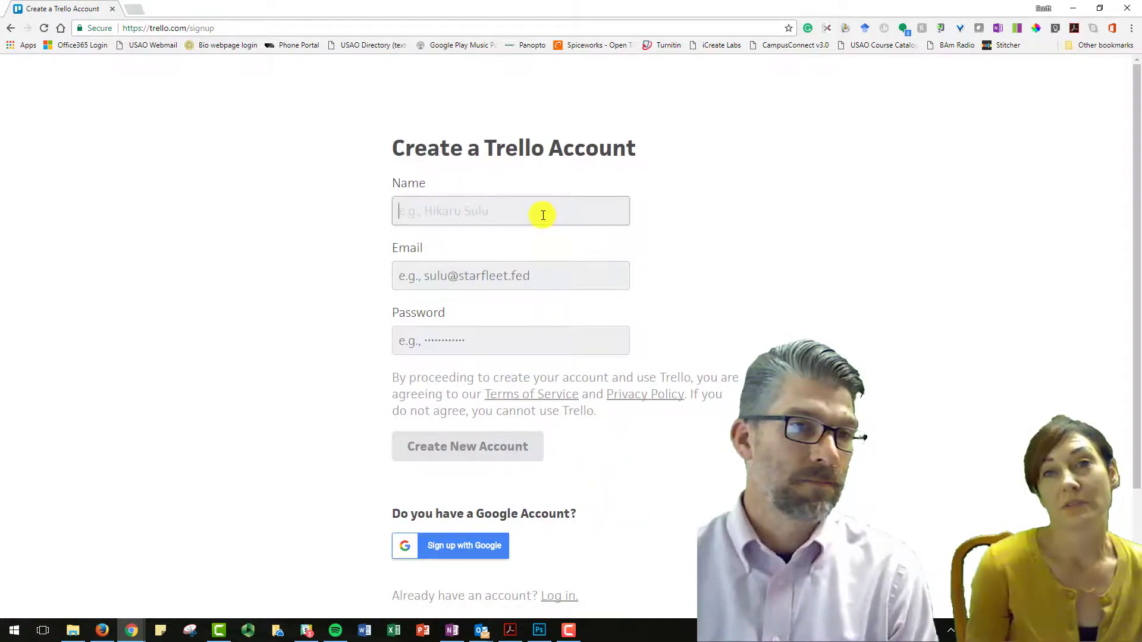
Enter the account holder's name, e-mail address and password, correcting the name, and create the account
{"action": "left_click", "coordinate": [543, 215]}
{"action": "key", "text": "Tab"}
{"action": "left_click", "coordinate": [543, 215]}
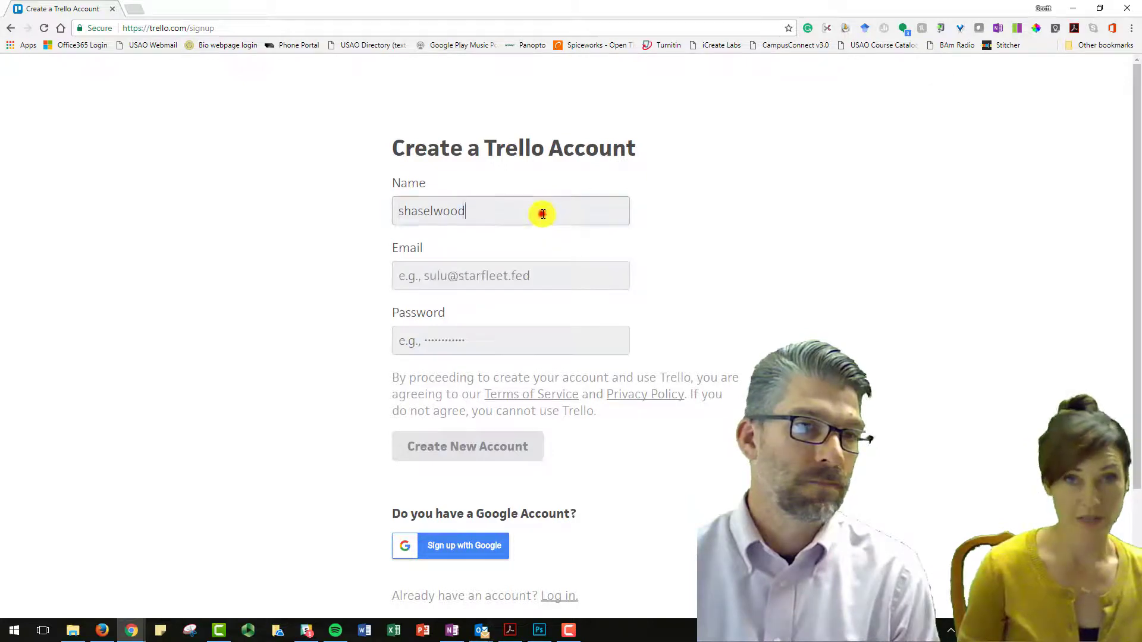
{"action": "double_click", "coordinate": [543, 215]}
{"action": "type", "text": "Scott"}
{"action": "key", "text": "Tab"}
{"action": "type", "text": "s"}
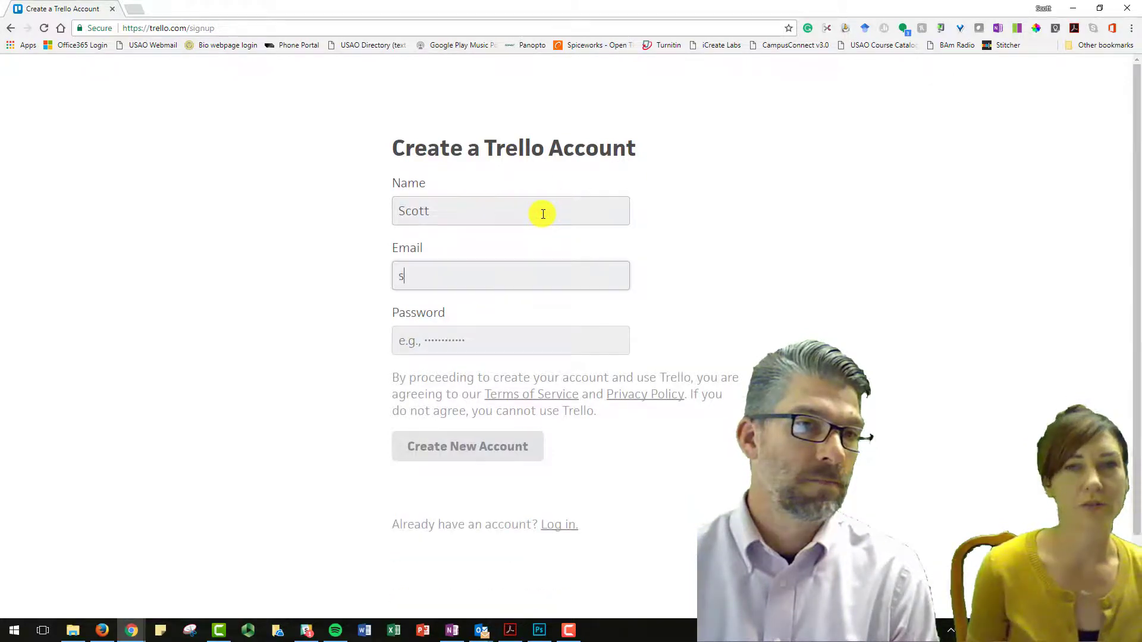
{"action": "type", "text": "usao.ed"}
{"action": "key", "text": "Tab"}
{"action": "type", "text": "pa"}
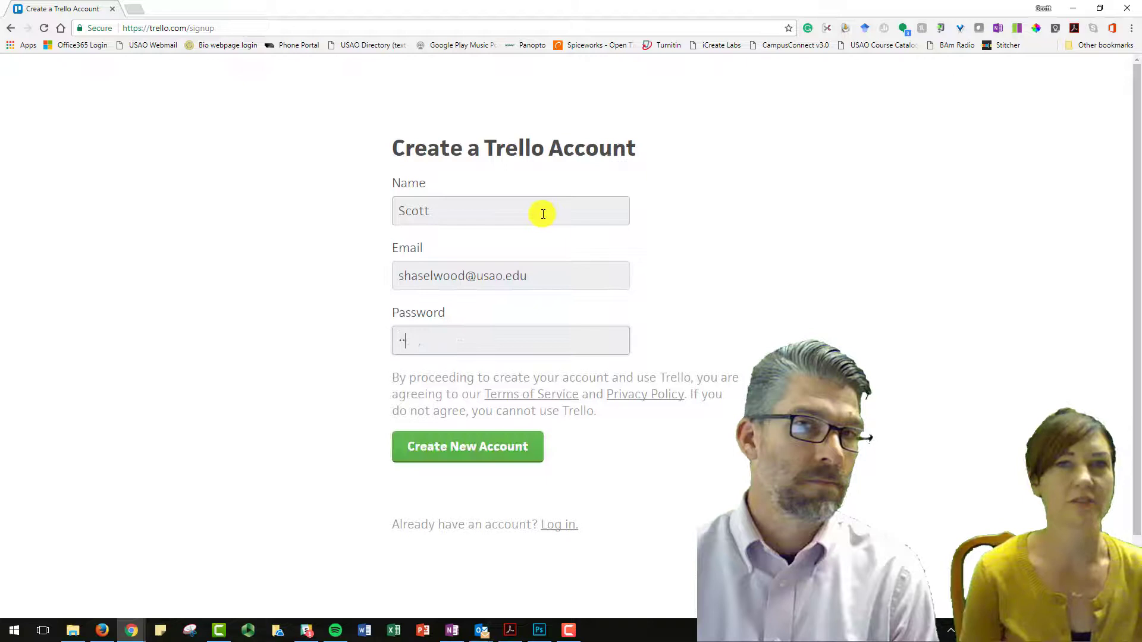
{"action": "left_click", "coordinate": [462, 449]}
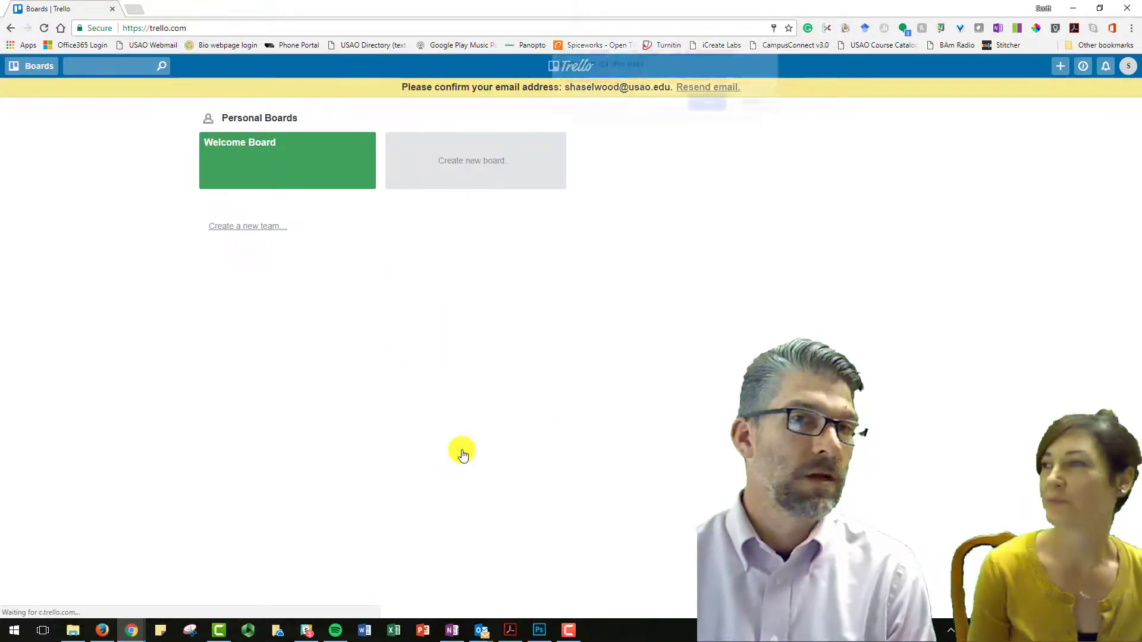
Open the Welcome Board, drag 'This is a card' into 'Tried it (another list)', and preview another card
{"action": "left_click", "coordinate": [716, 103]}
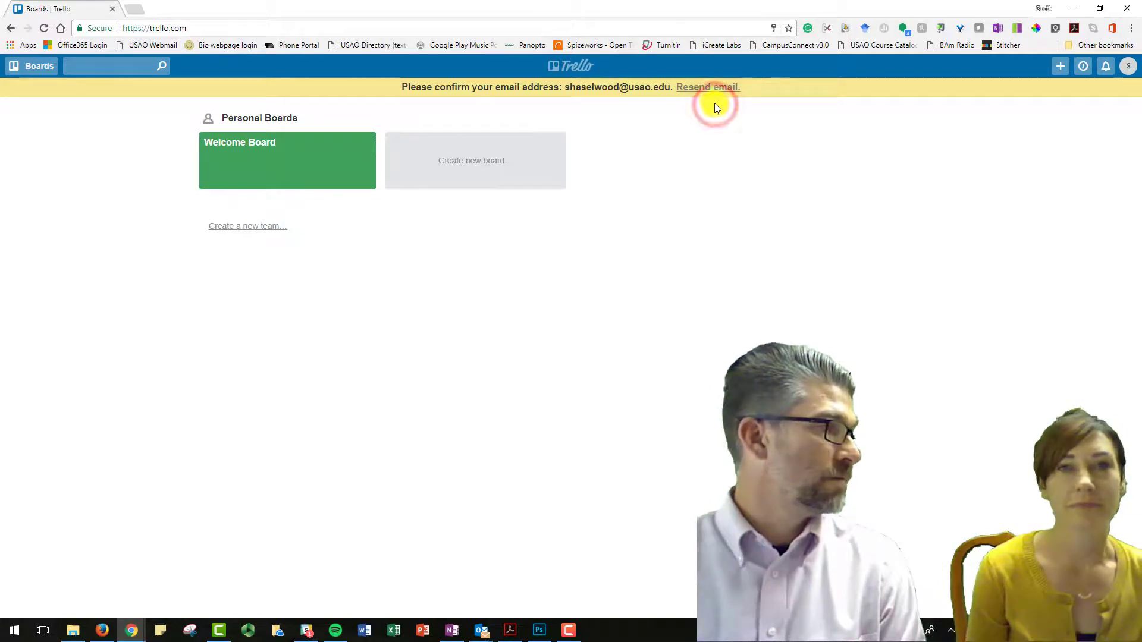
{"action": "left_click", "coordinate": [345, 179]}
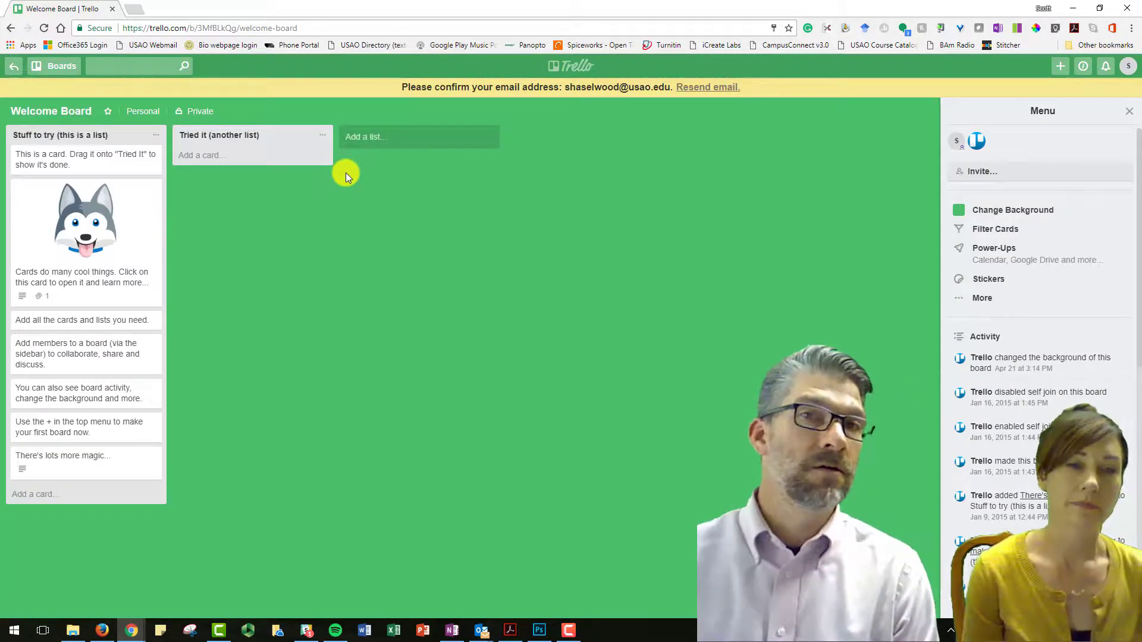
{"action": "left_click_drag", "start_coordinate": [93, 158], "coordinate": [257, 163]}
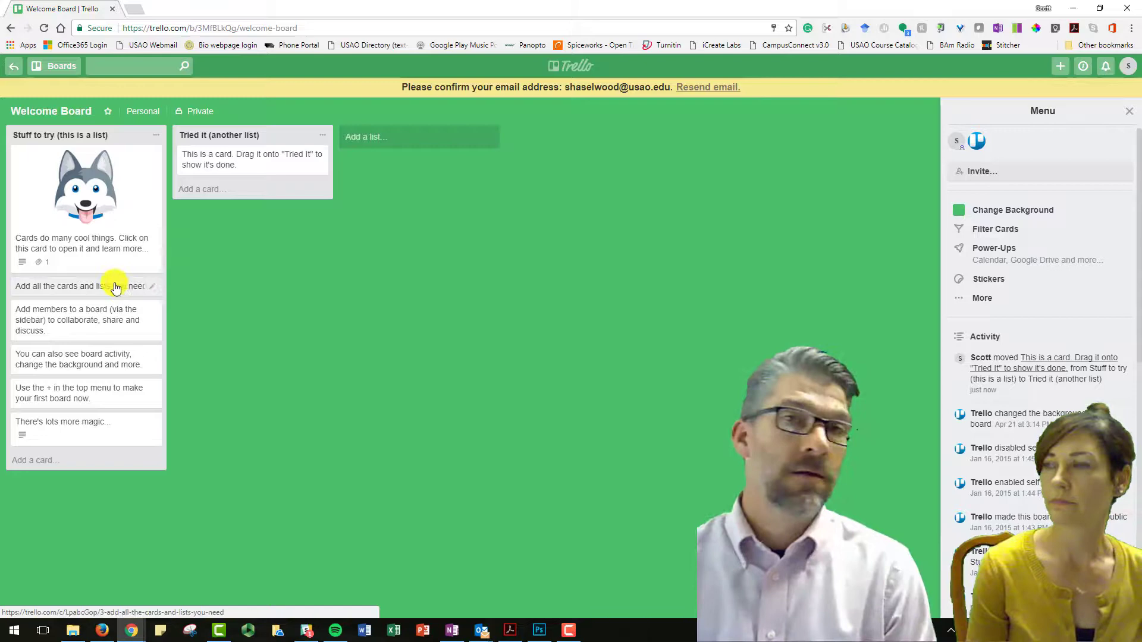
{"action": "left_click", "coordinate": [82, 291]}
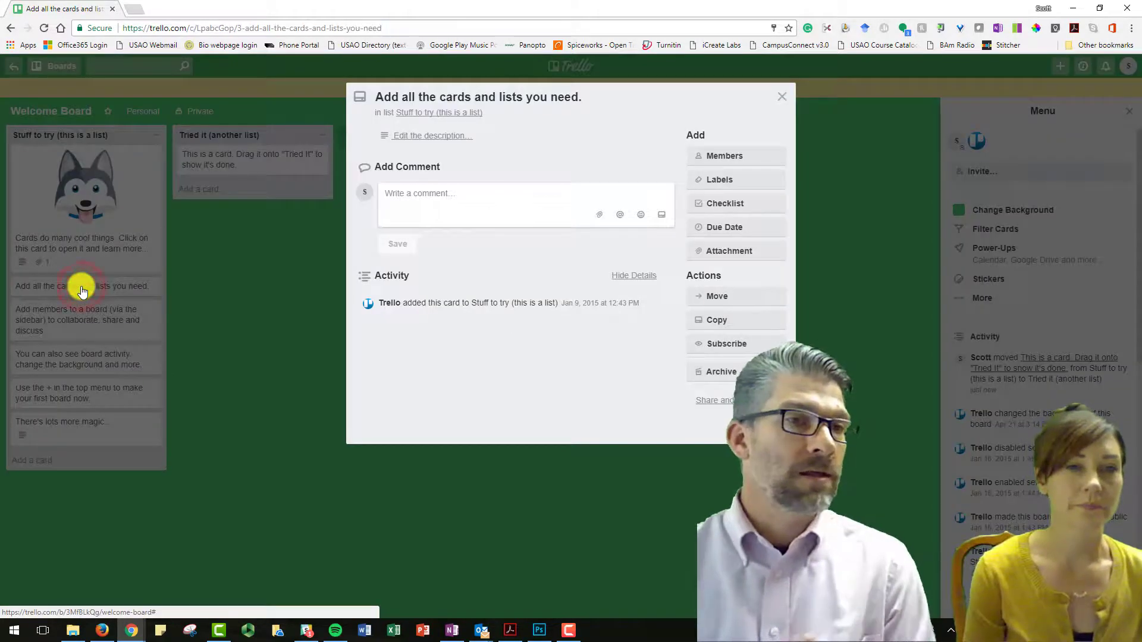
{"action": "left_click", "coordinate": [782, 96]}
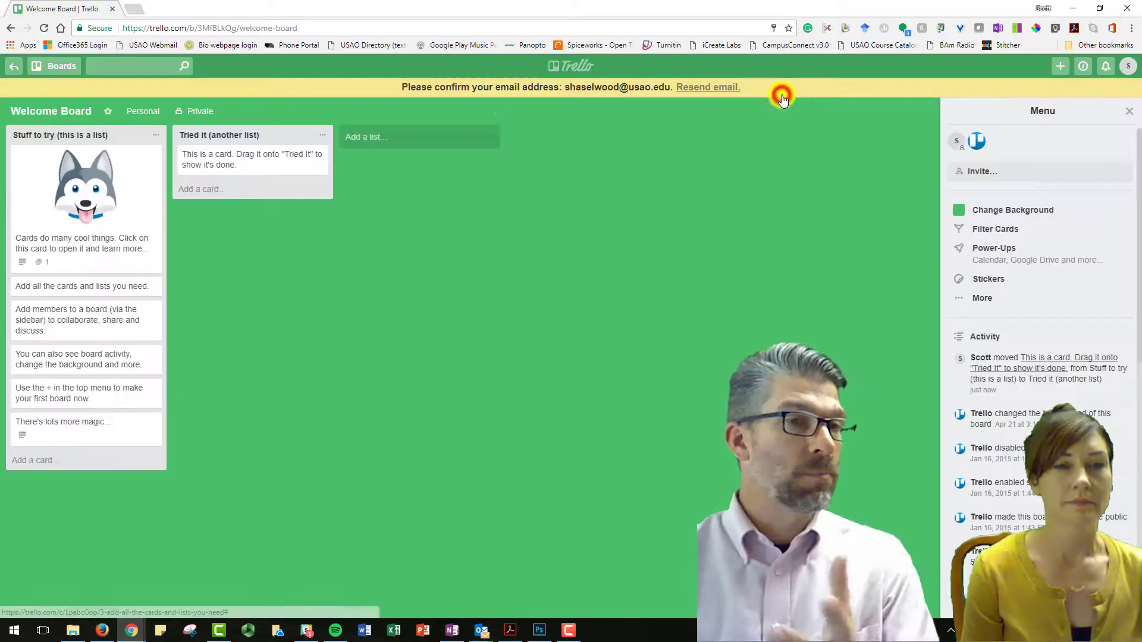
Add a third list titled 'This is a new list - stuff completed' on the Welcome Board
{"action": "left_click", "coordinate": [425, 138]}
{"action": "type", "text": "This is a new list - stuff com"}
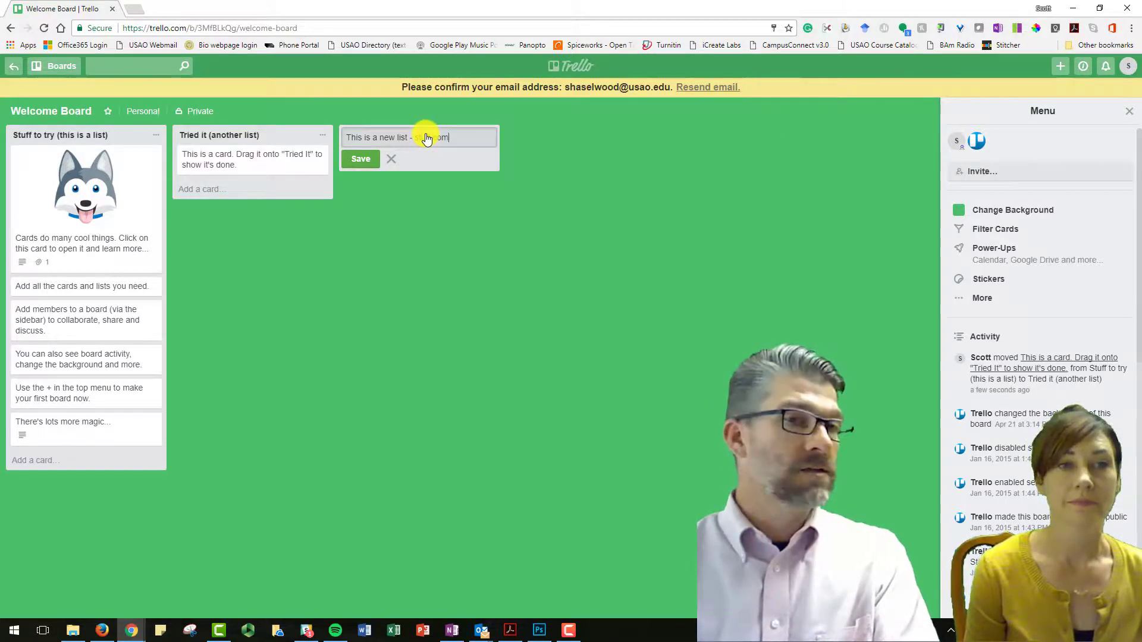
{"action": "type", "text": "pleted"}
{"action": "left_click", "coordinate": [364, 158]}
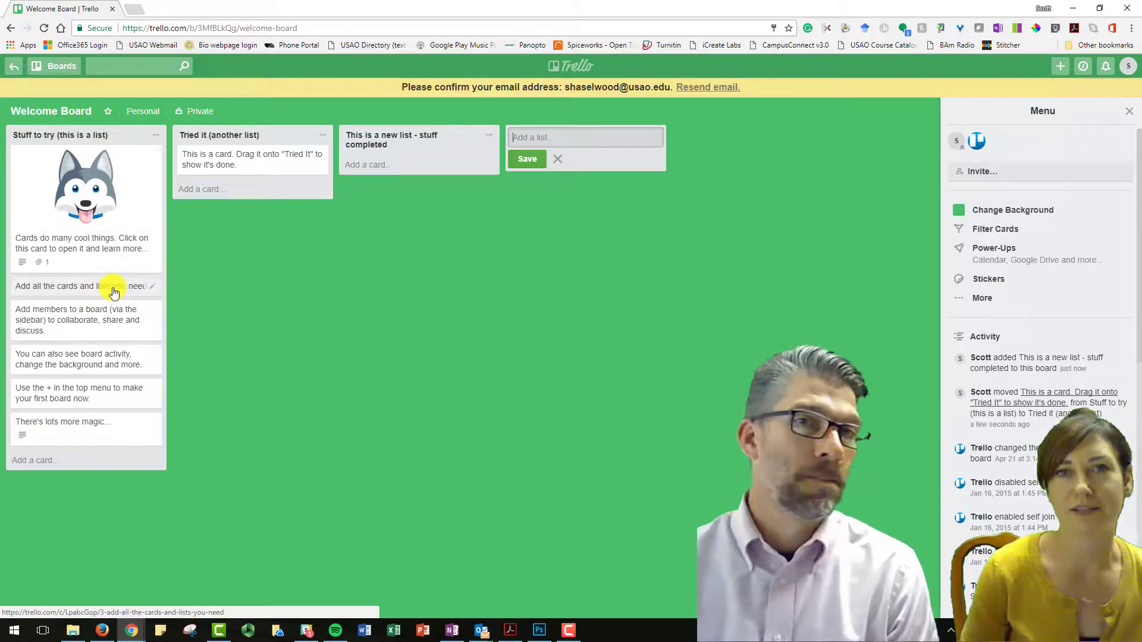
Open the 'Add members to a board' card and browse its Members list
{"action": "left_click", "coordinate": [63, 324]}
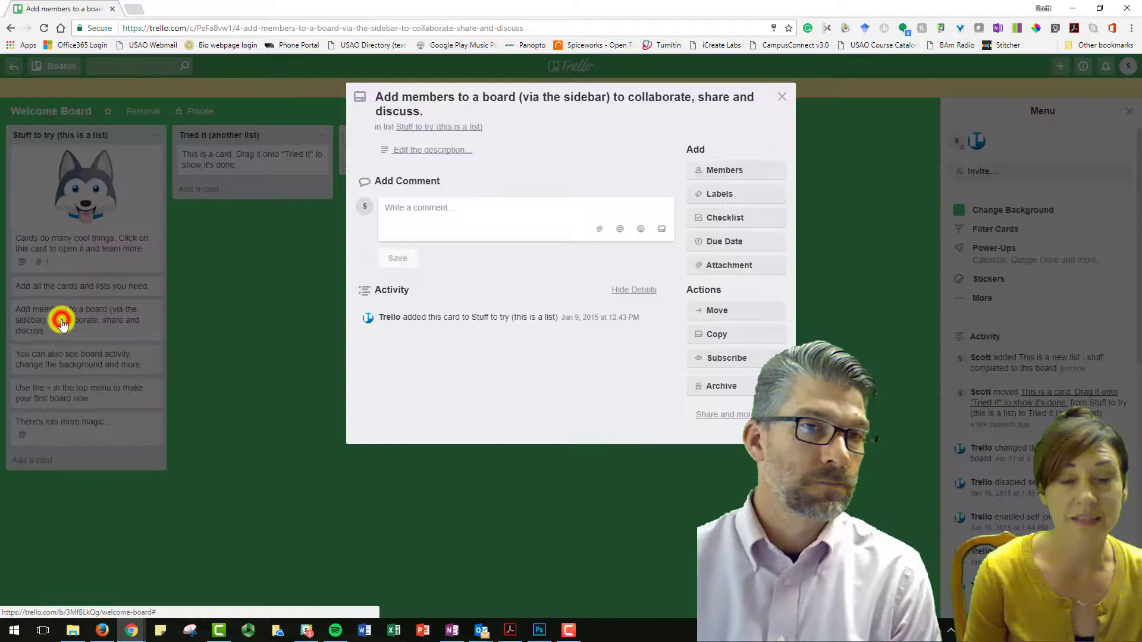
{"action": "left_click", "coordinate": [721, 170]}
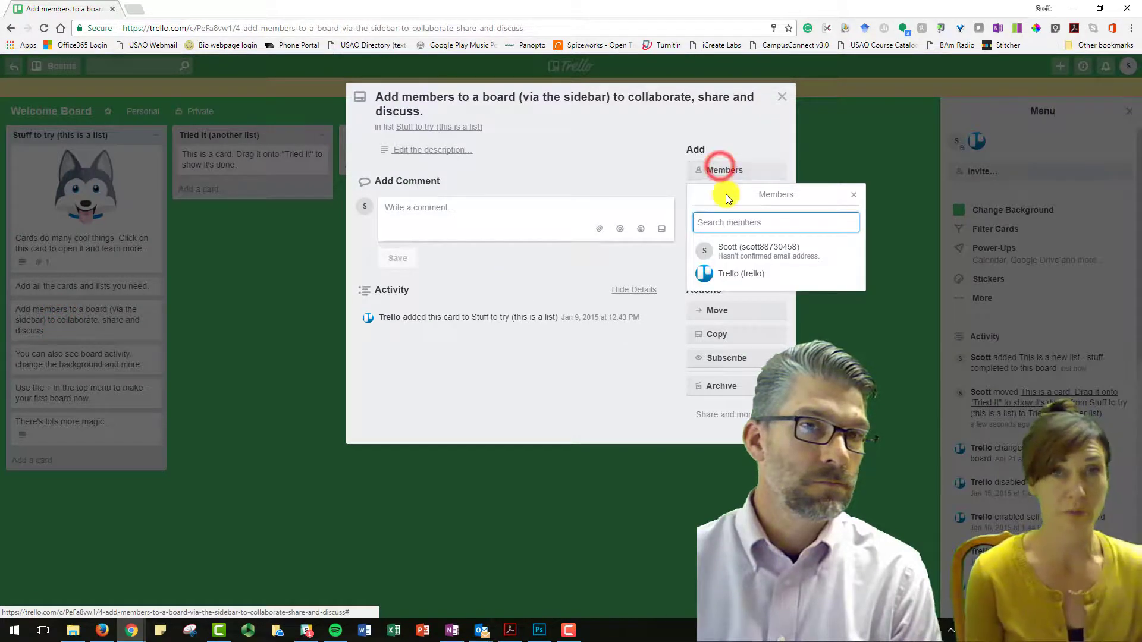
{"action": "left_click", "coordinate": [729, 224]}
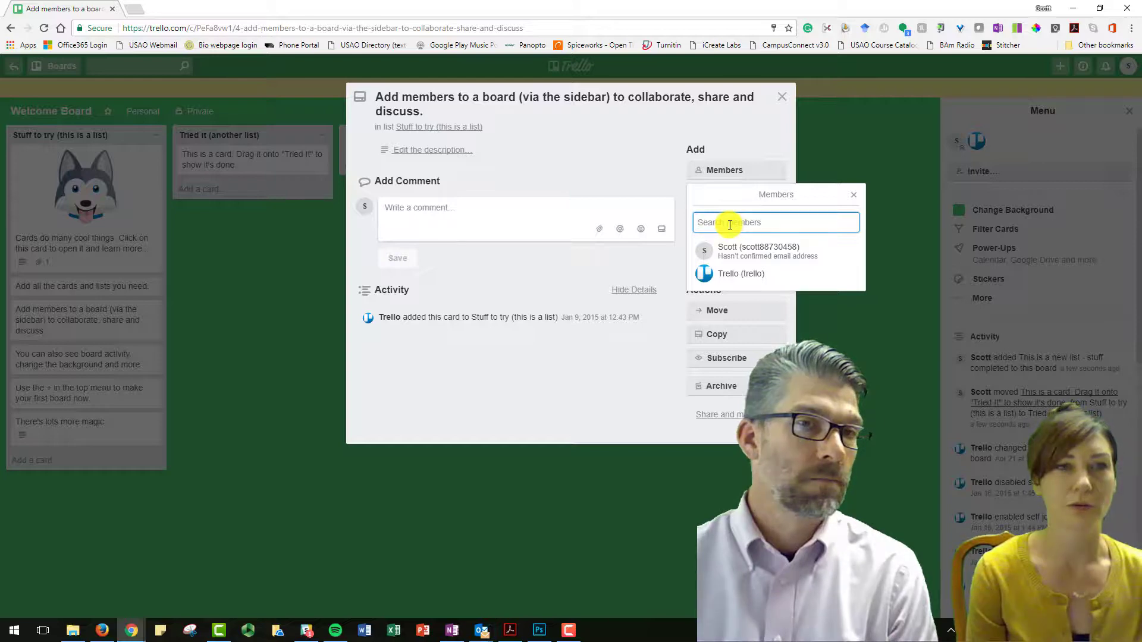
{"action": "left_click", "coordinate": [851, 194]}
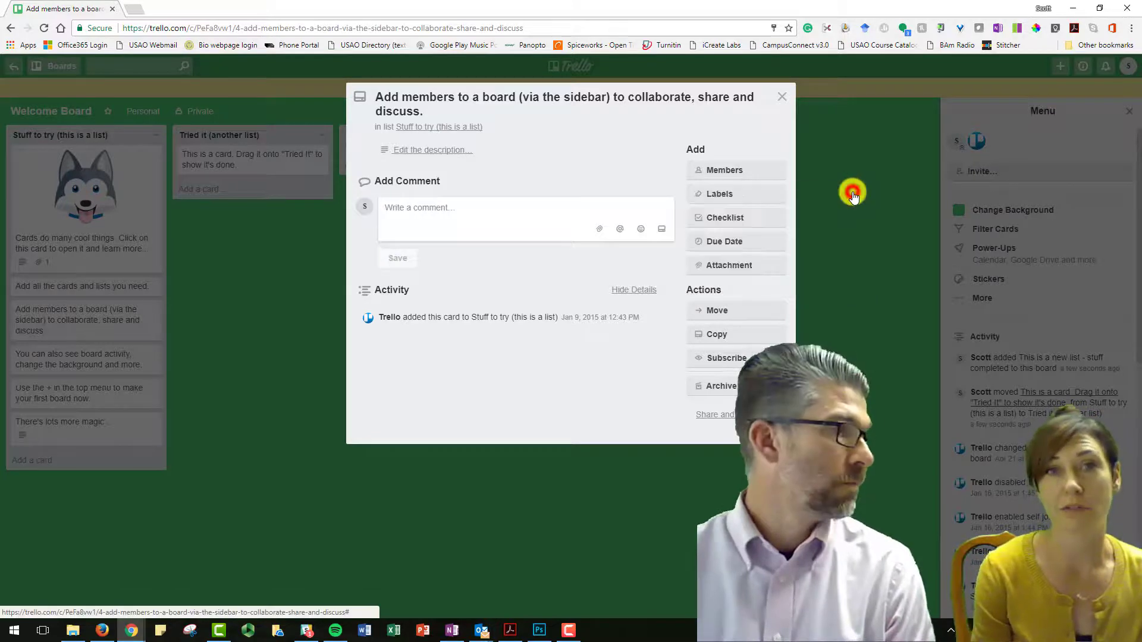
Drag the 'Add members to a board' card into the stuff completed list and open the 'Use the +' card
{"action": "left_click", "coordinate": [783, 97]}
{"action": "left_click_drag", "start_coordinate": [96, 324], "coordinate": [416, 175]}
{"action": "left_click", "coordinate": [106, 351]}
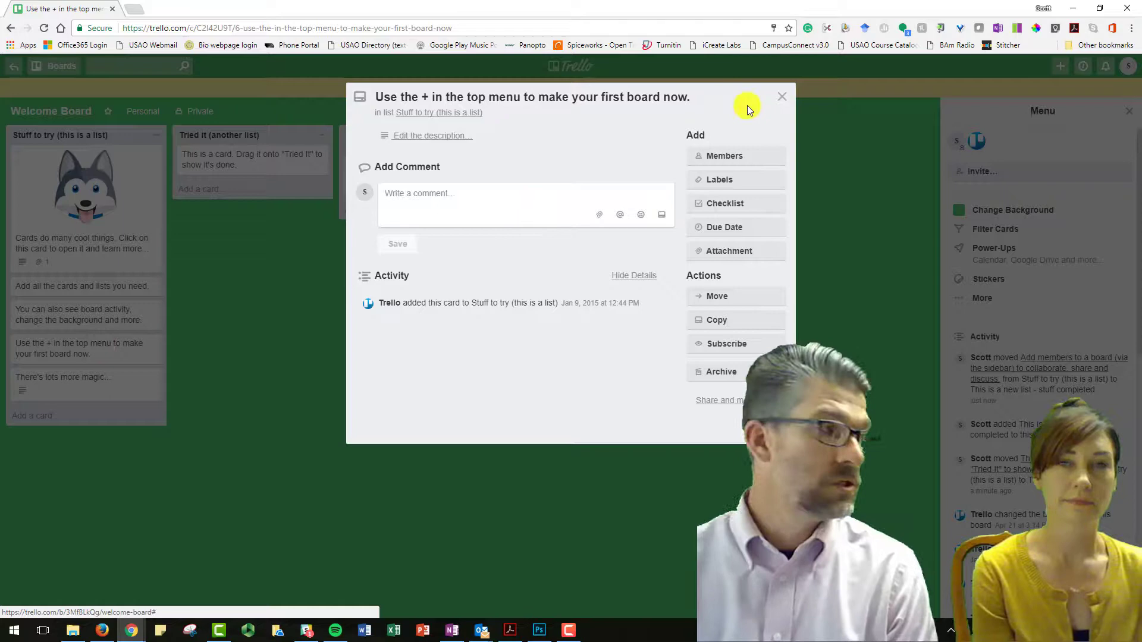
Close the open card and create a board titled 'A brand new board' from the + menu
{"action": "left_click", "coordinate": [783, 97]}
{"action": "left_click", "coordinate": [1062, 70]}
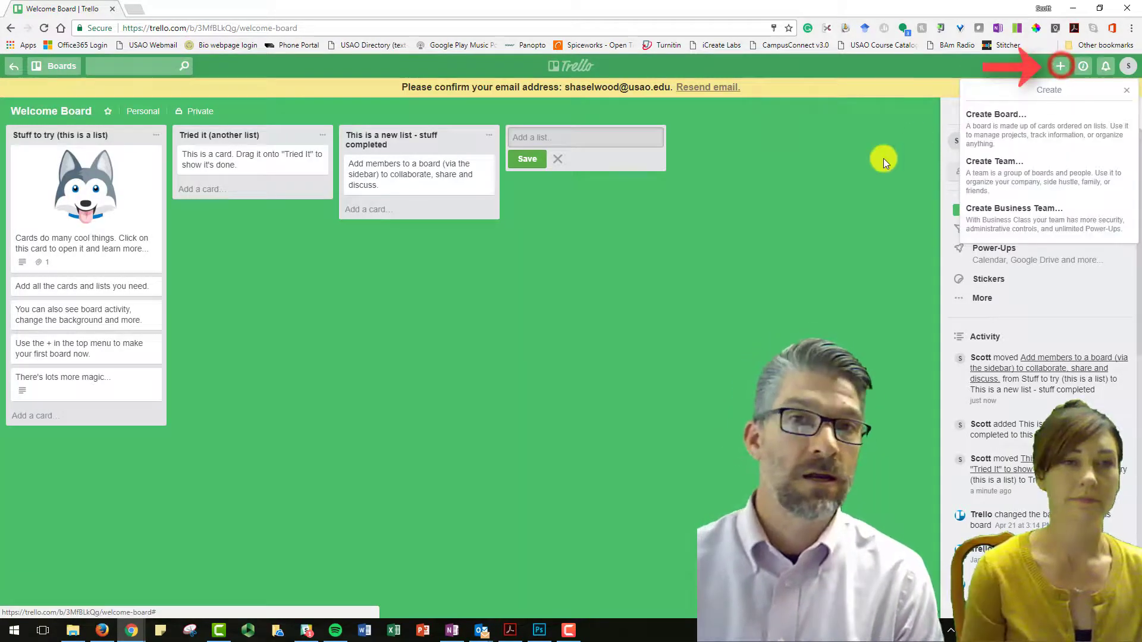
{"action": "left_click", "coordinate": [989, 122]}
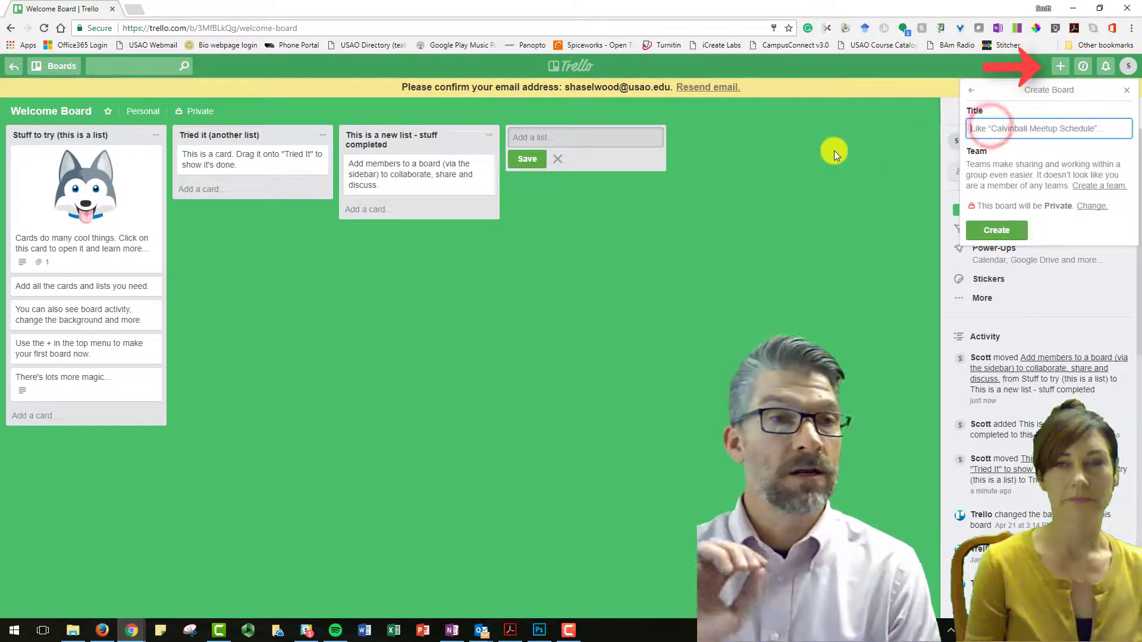
{"action": "type", "text": "A brand new board"}
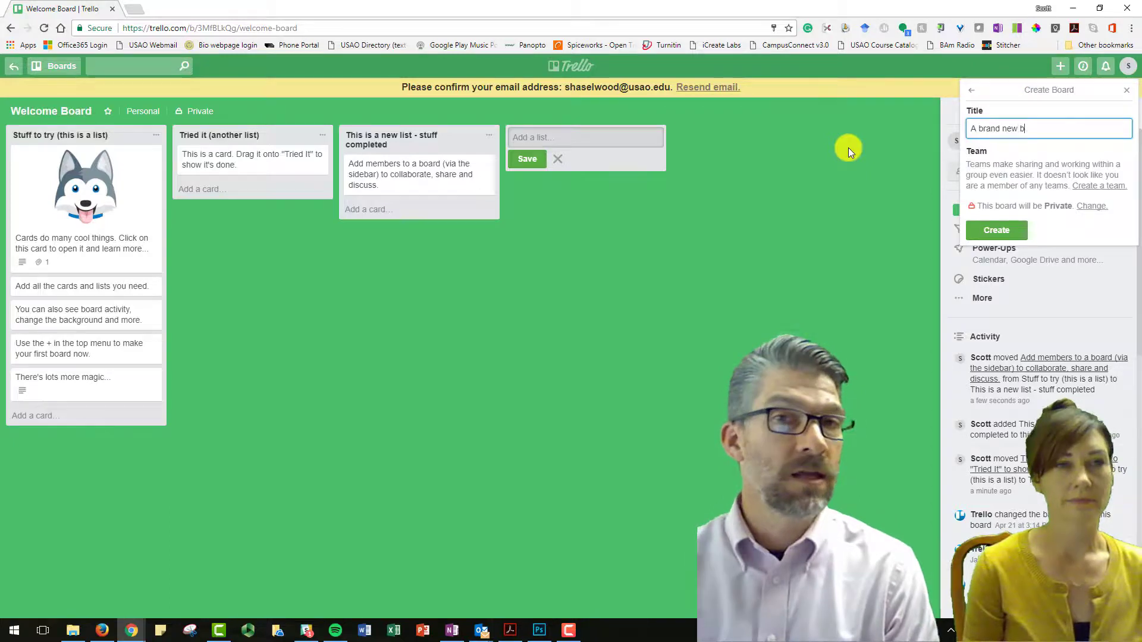
{"action": "key", "text": "Return"}
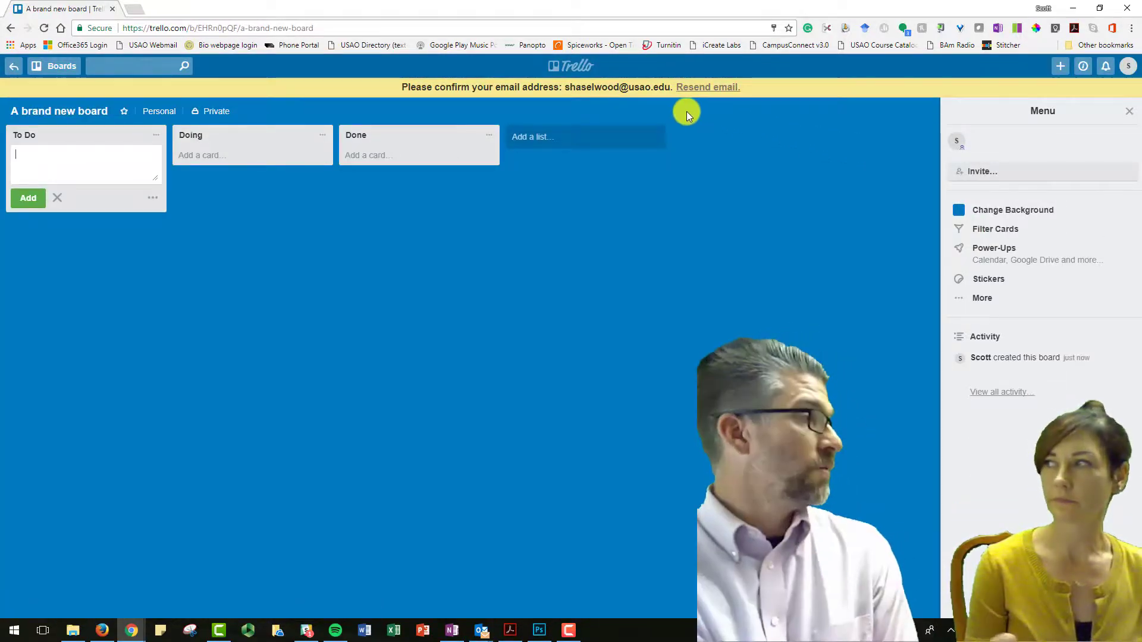
Switch back to the Welcome Board and look through its first-board and 'lots more magic' cards
{"action": "left_click", "coordinate": [55, 66]}
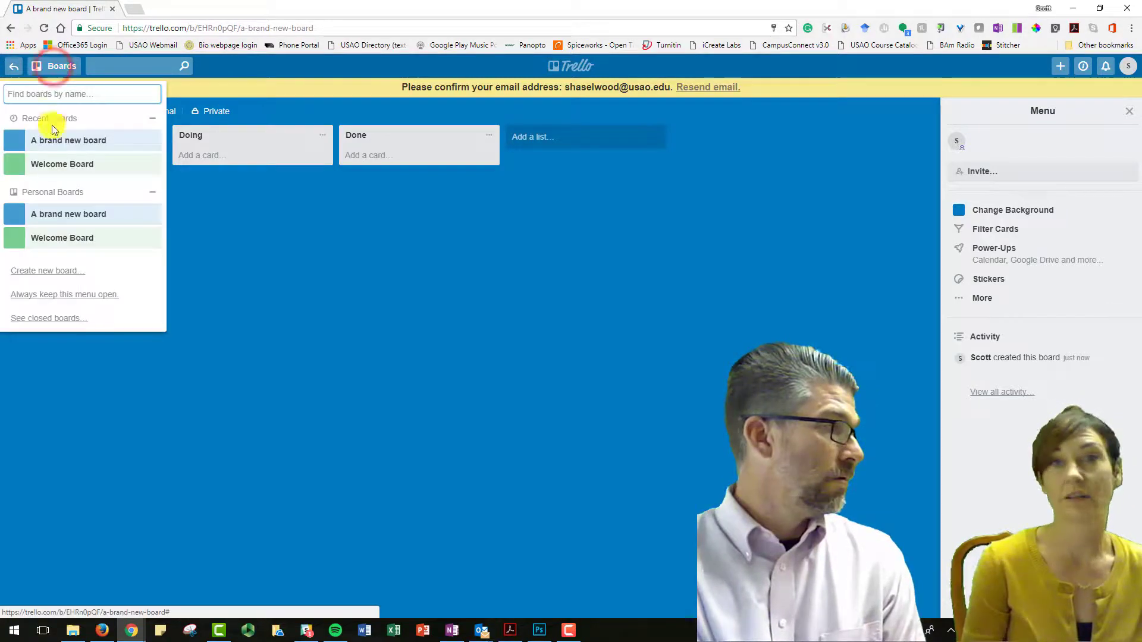
{"action": "left_click", "coordinate": [53, 164]}
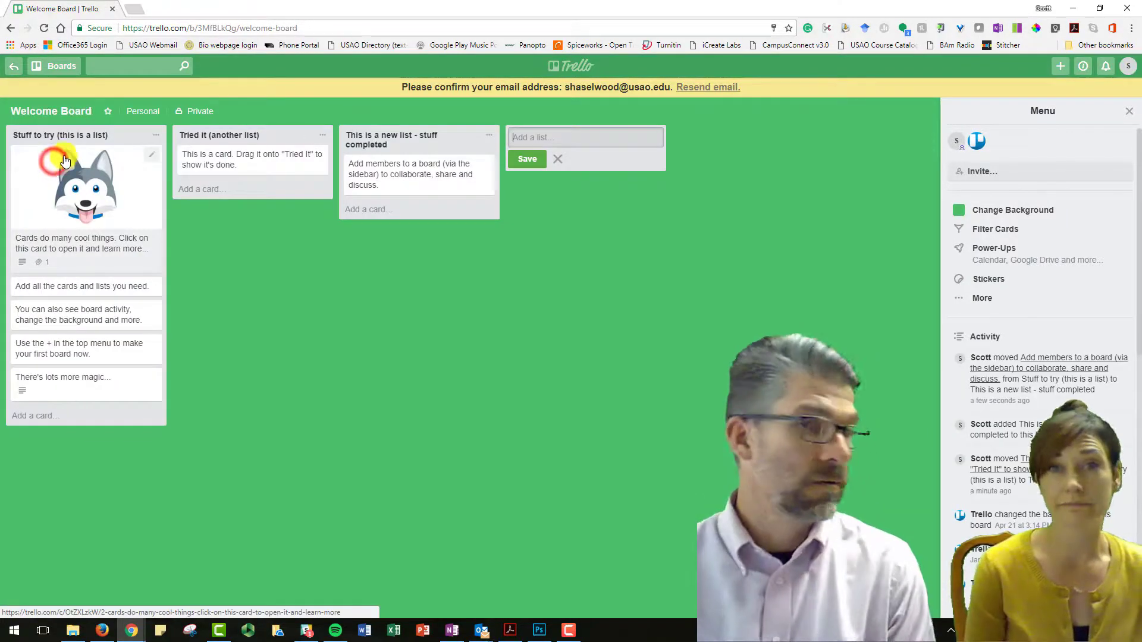
{"action": "left_click", "coordinate": [55, 66]}
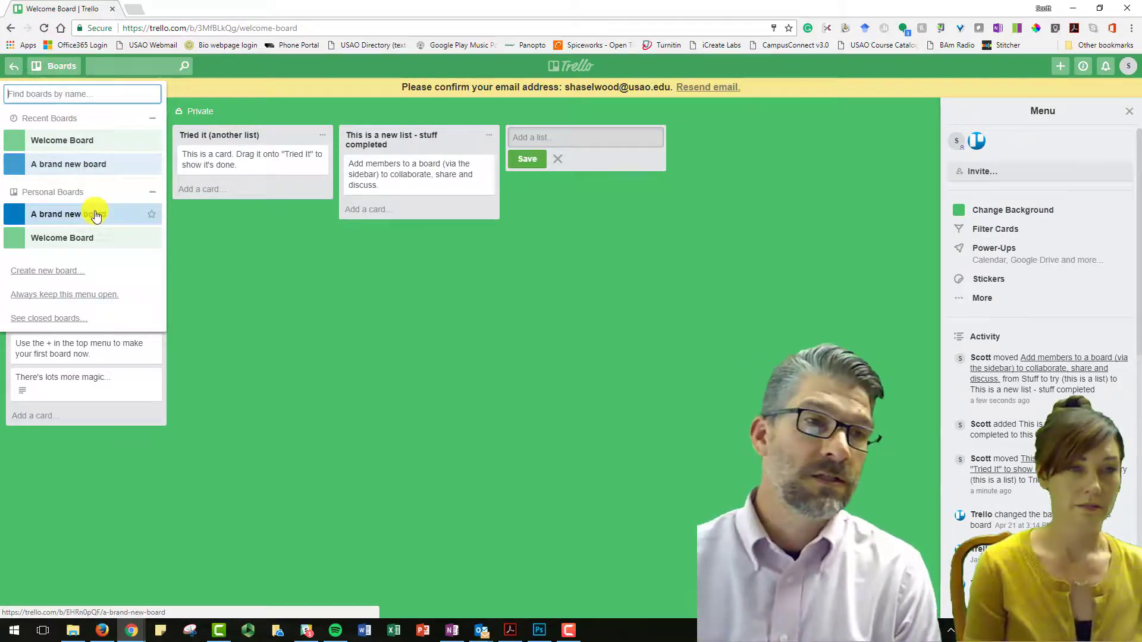
{"action": "left_click", "coordinate": [231, 279]}
{"action": "left_click", "coordinate": [79, 347]}
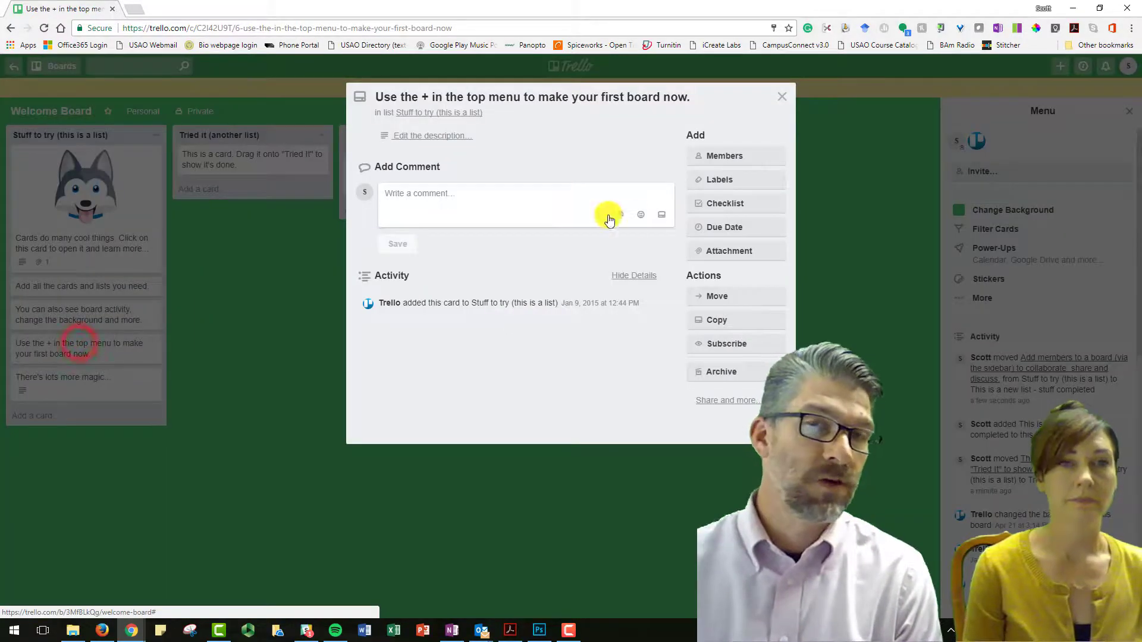
{"action": "left_click", "coordinate": [782, 97]}
{"action": "left_click", "coordinate": [97, 378]}
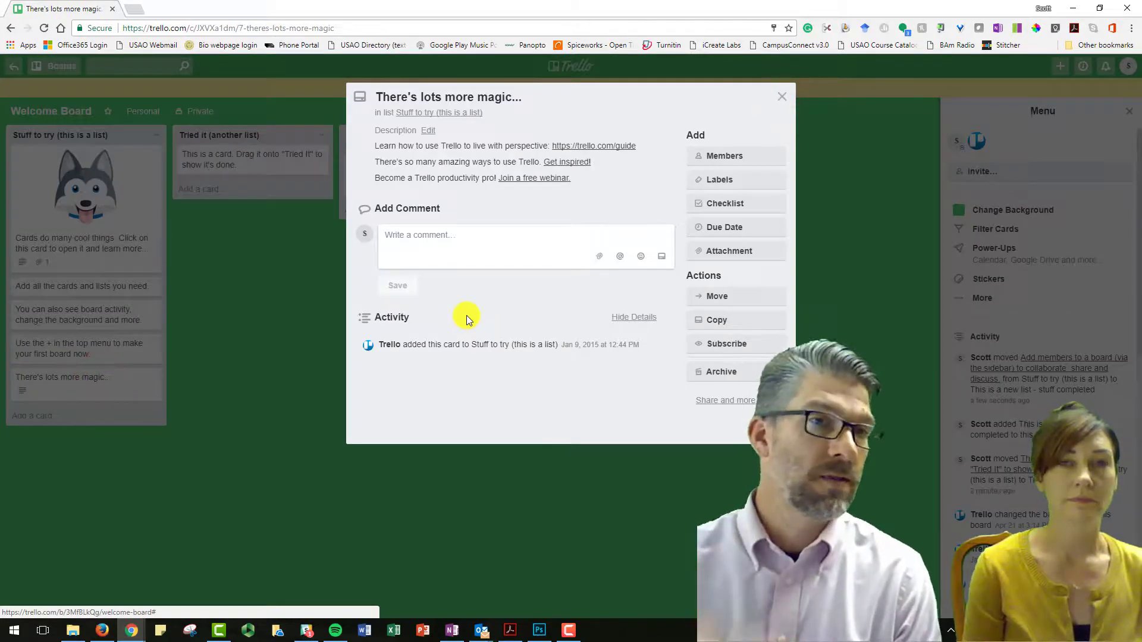
{"action": "left_click", "coordinate": [779, 98]}
Reopen 'A brand new board' from the Boards drawer
{"action": "left_click", "coordinate": [1059, 66]}
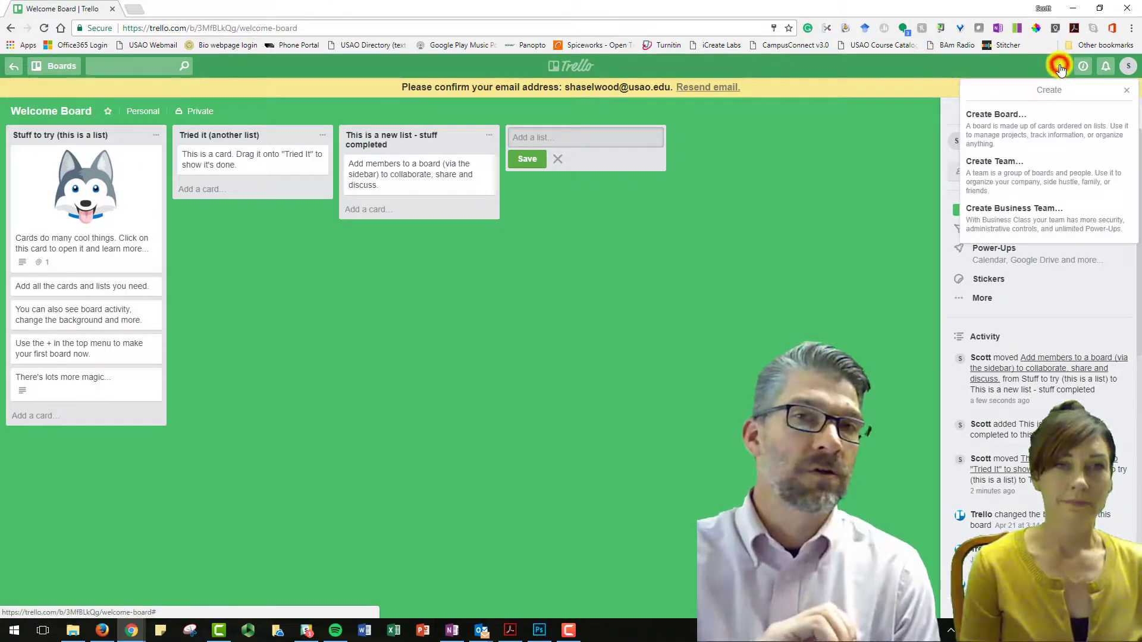
{"action": "left_click", "coordinate": [1060, 66]}
{"action": "left_click", "coordinate": [61, 66]}
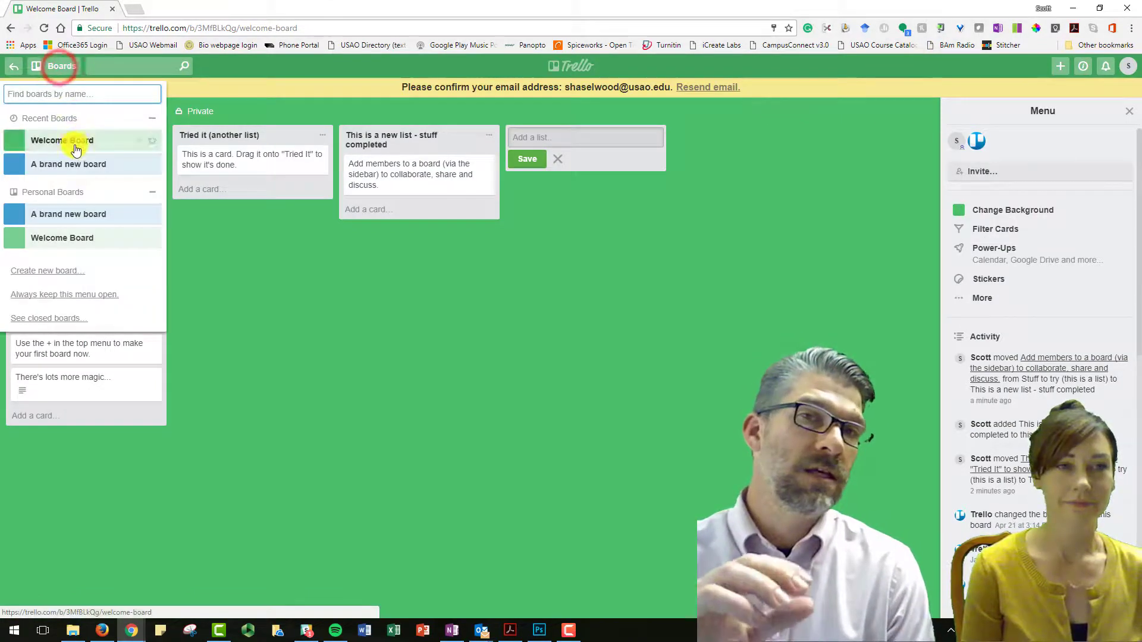
{"action": "left_click", "coordinate": [78, 165]}
Change the board title from 'A brand new board' to 'Division Technology Ideas'
{"action": "left_click", "coordinate": [47, 110]}
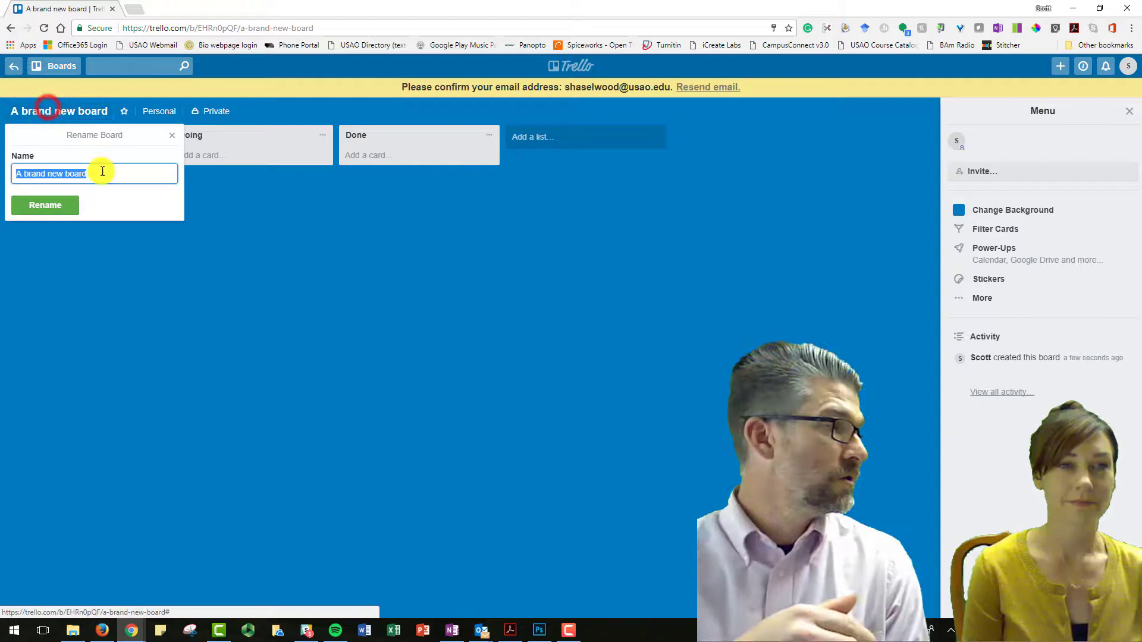
{"action": "type", "text": "Division"}
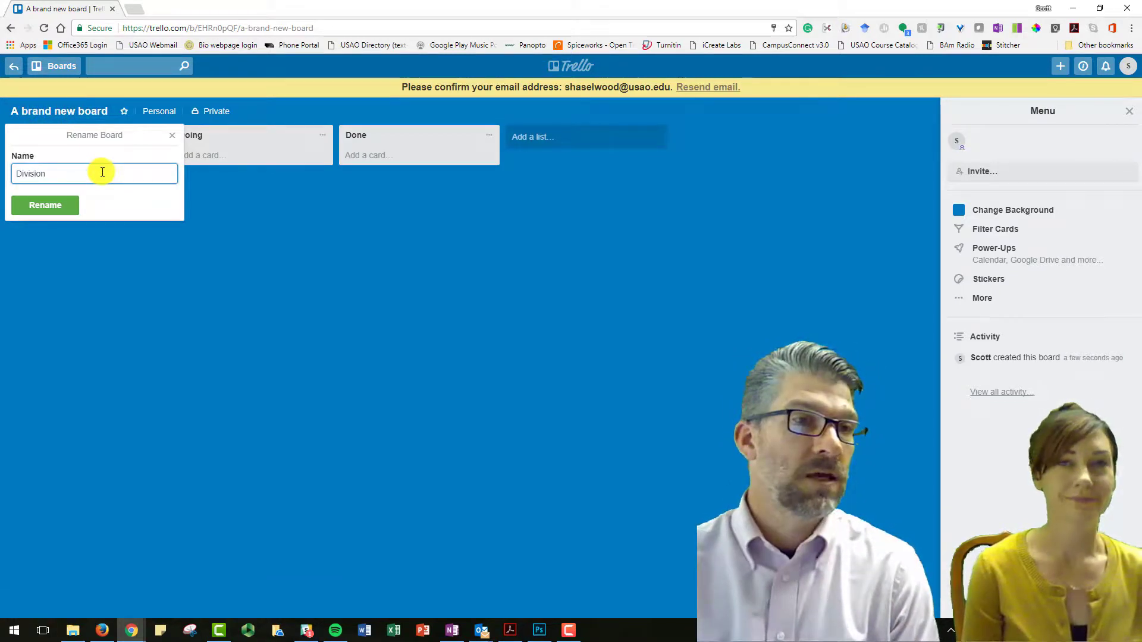
{"action": "type", "text": " Technology Ideas"}
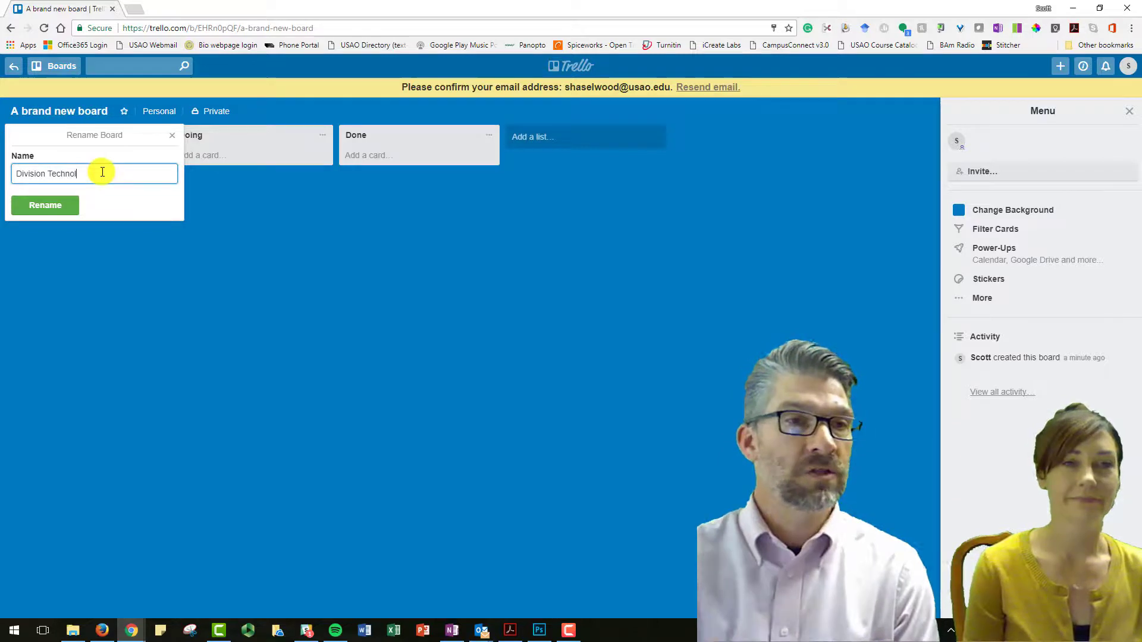
{"action": "left_click", "coordinate": [48, 205]}
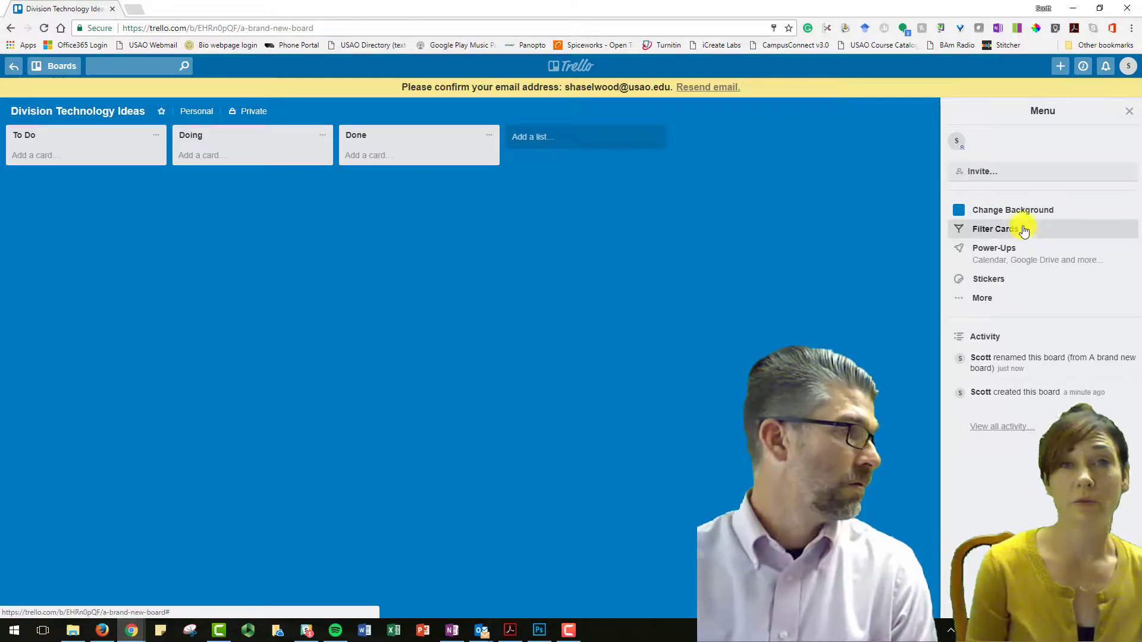
Search background photos for 'university' and apply the tower-and-courtyard photo to the board
{"action": "left_click", "coordinate": [1012, 208]}
{"action": "left_click", "coordinate": [1088, 174]}
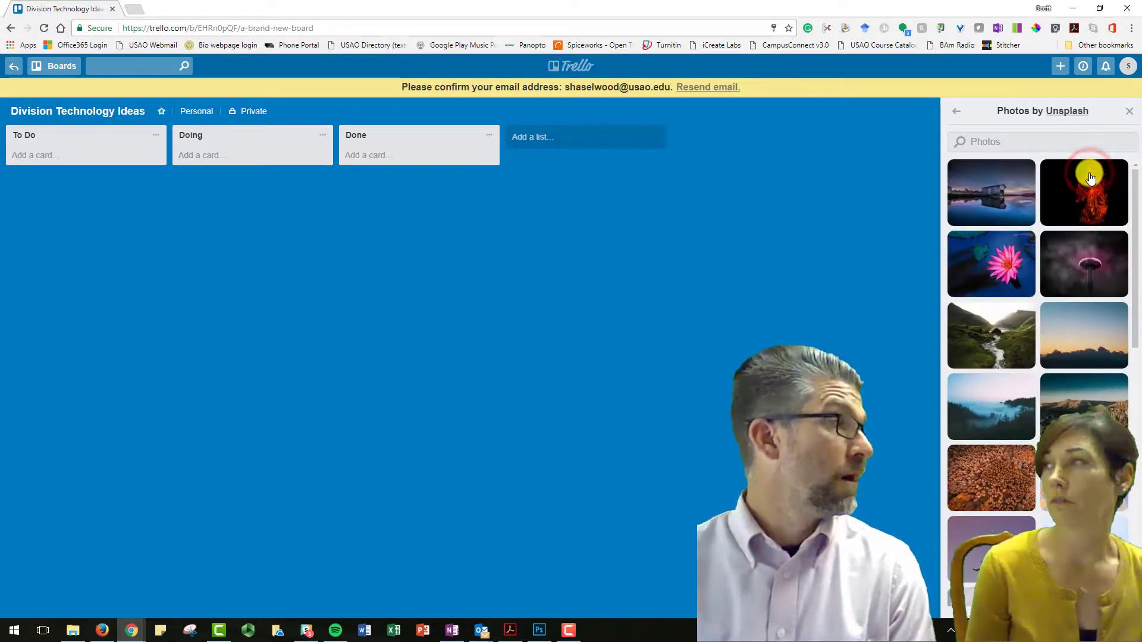
{"action": "left_click", "coordinate": [1024, 142]}
{"action": "type", "text": "university"}
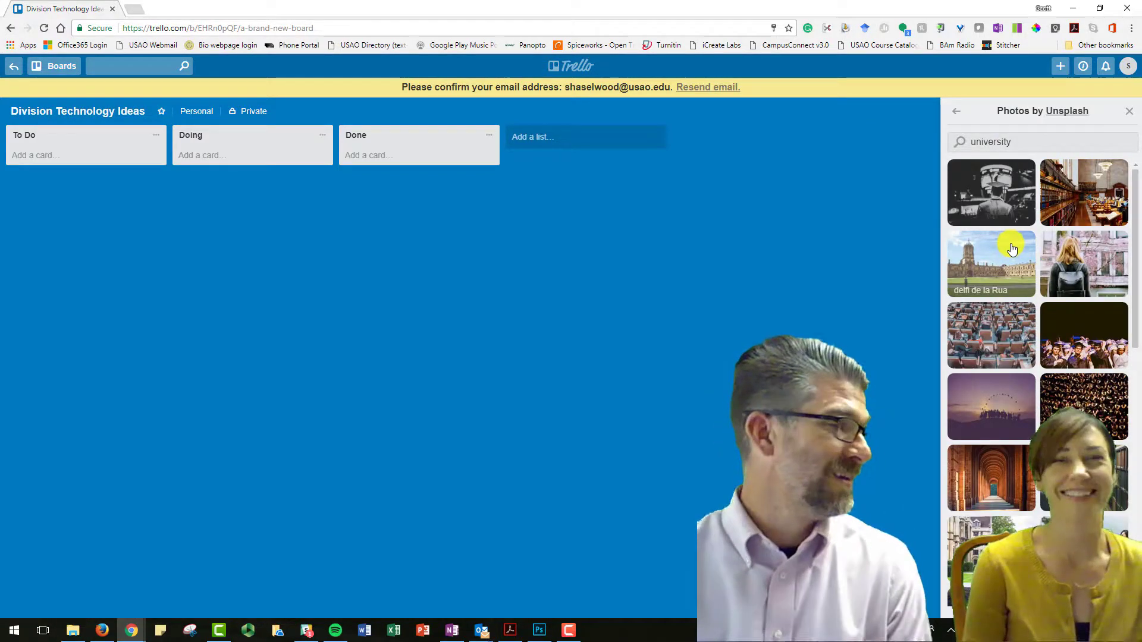
{"action": "left_click_drag", "start_coordinate": [1012, 247], "coordinate": [969, 254]}
{"action": "left_click", "coordinate": [969, 254]}
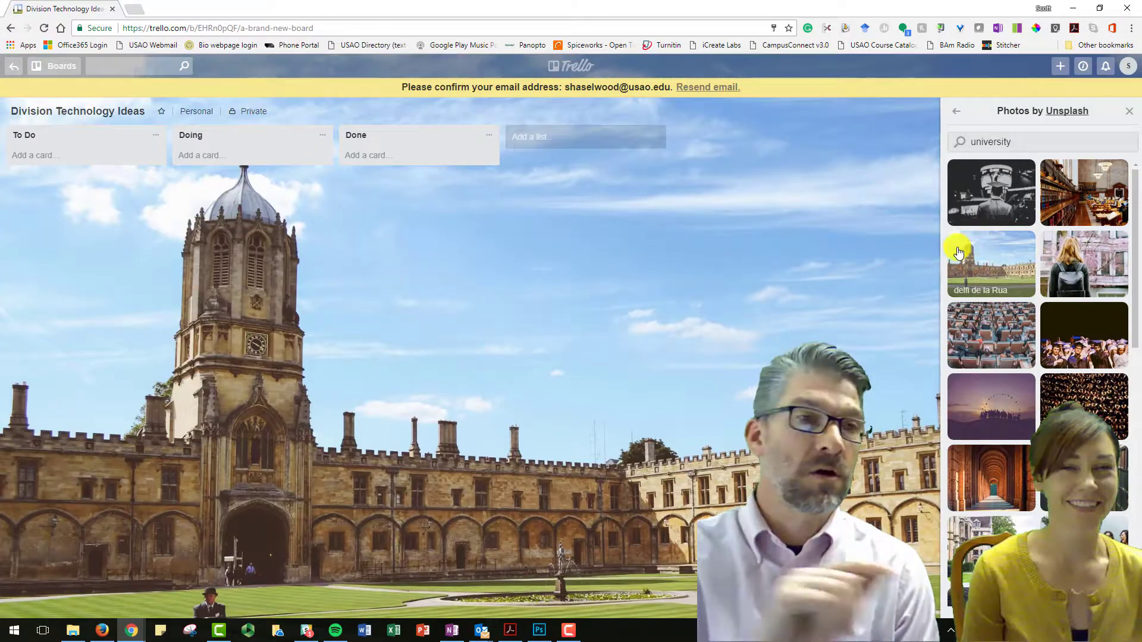
Retitle To Do, Doing and Done as 'Send out Survey', 'Get Feedback on Current Initiatives', 'Develop a Wish List'
{"action": "left_click", "coordinate": [44, 134]}
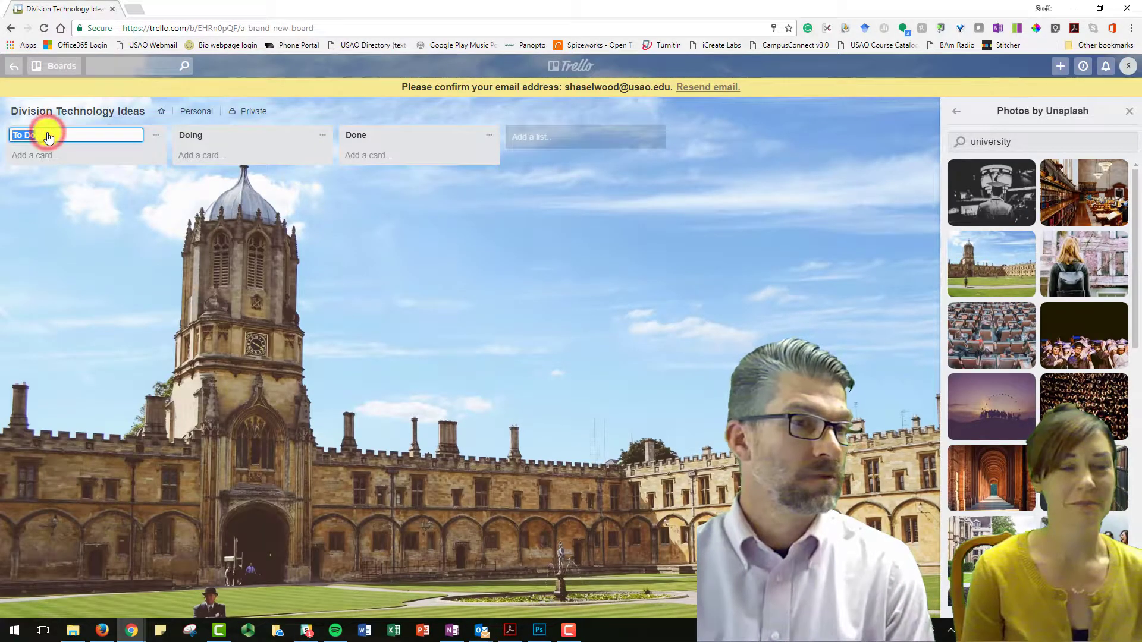
{"action": "type", "text": "Send out Survey"}
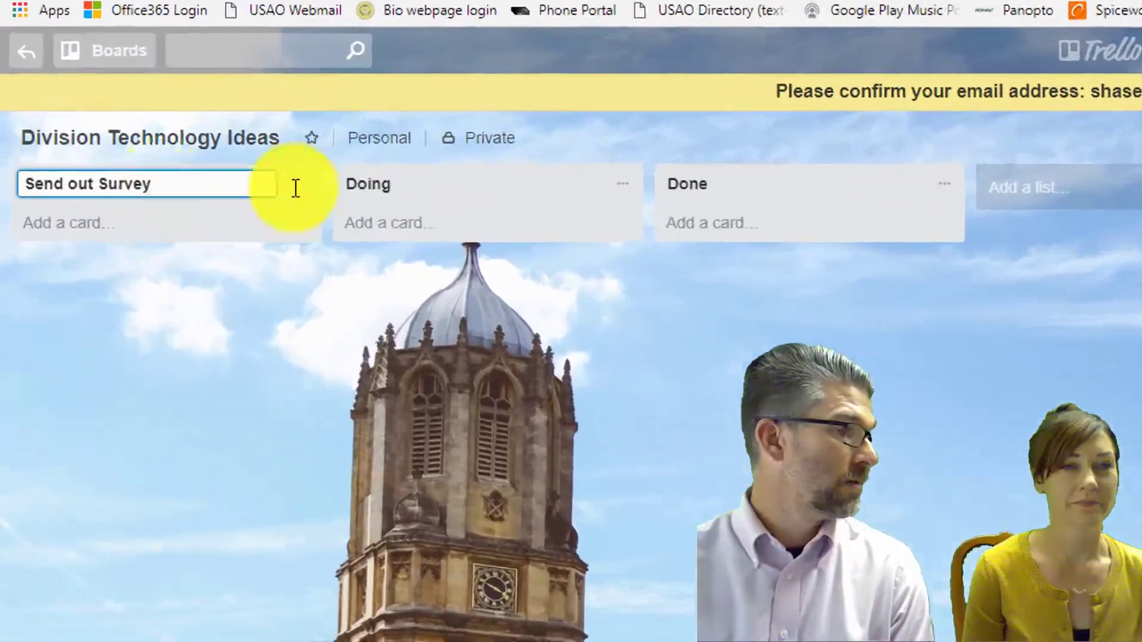
{"action": "left_click", "coordinate": [215, 135]}
{"action": "type", "text": "Get Feed"}
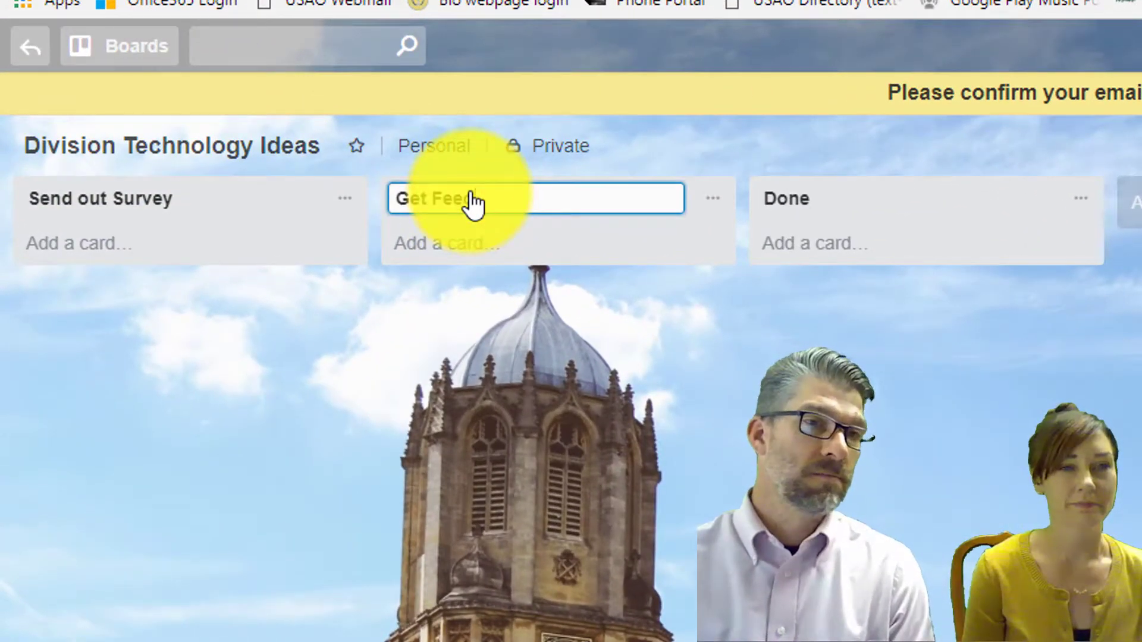
{"action": "type", "text": "back on Current Initi"}
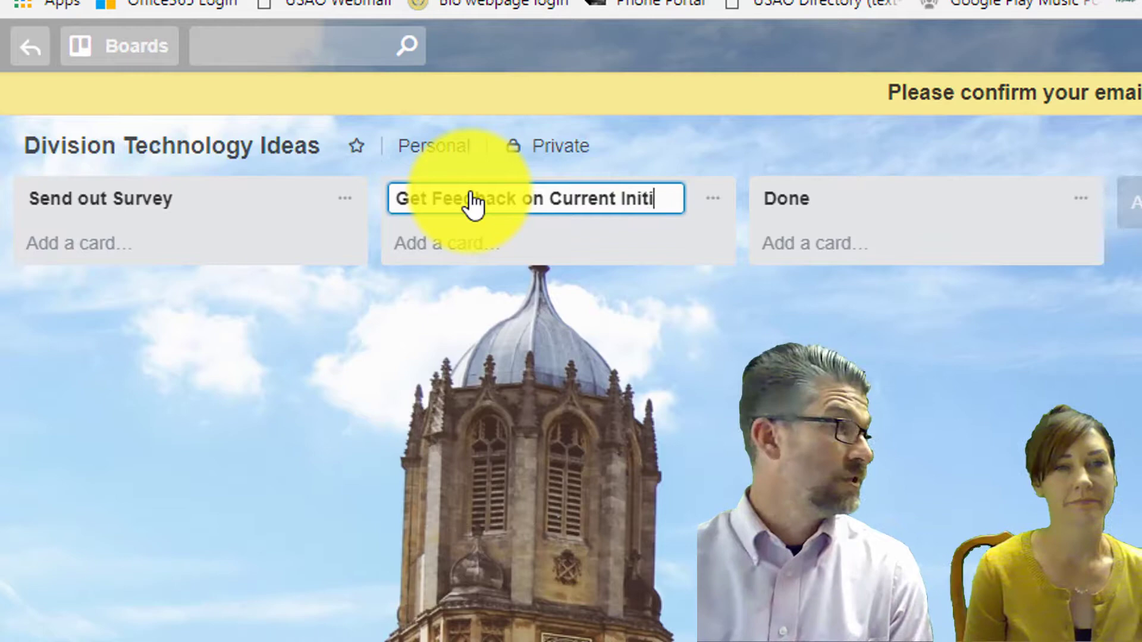
{"action": "type", "text": "atives"}
{"action": "key", "text": "Return"}
{"action": "left_click", "coordinate": [782, 201]}
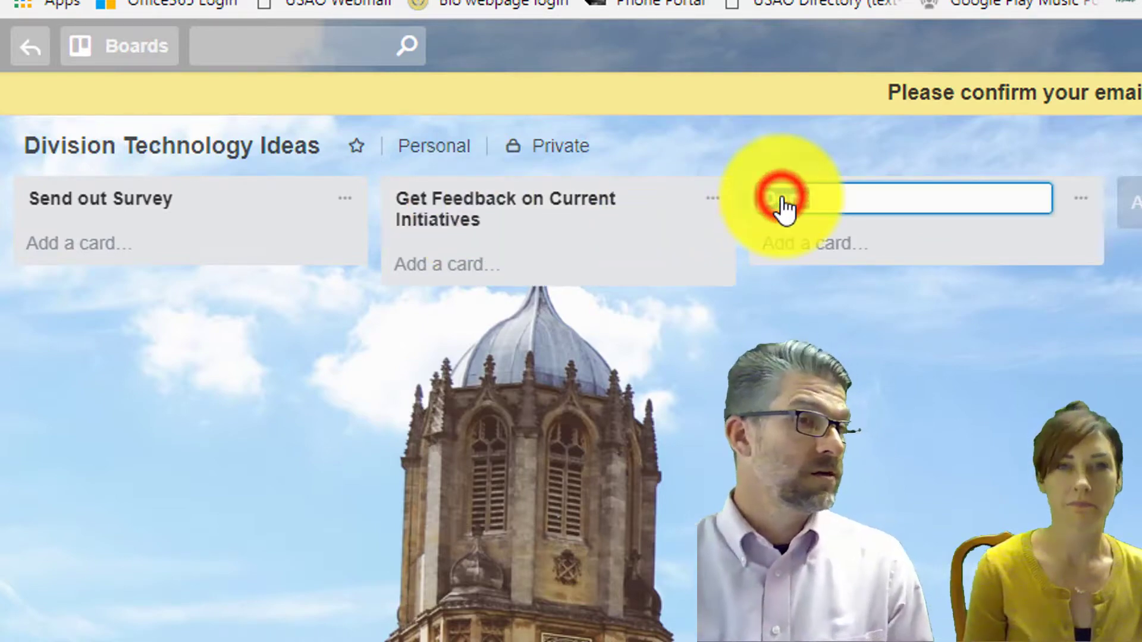
{"action": "type", "text": "Develop a Wish List"}
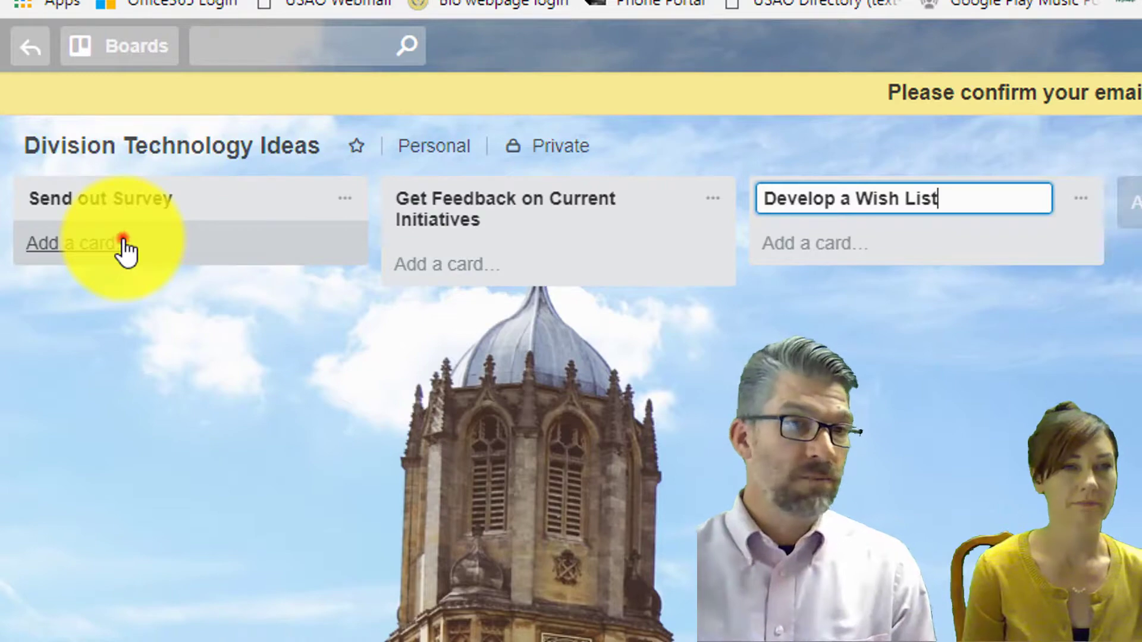
{"action": "left_click", "coordinate": [122, 243]}
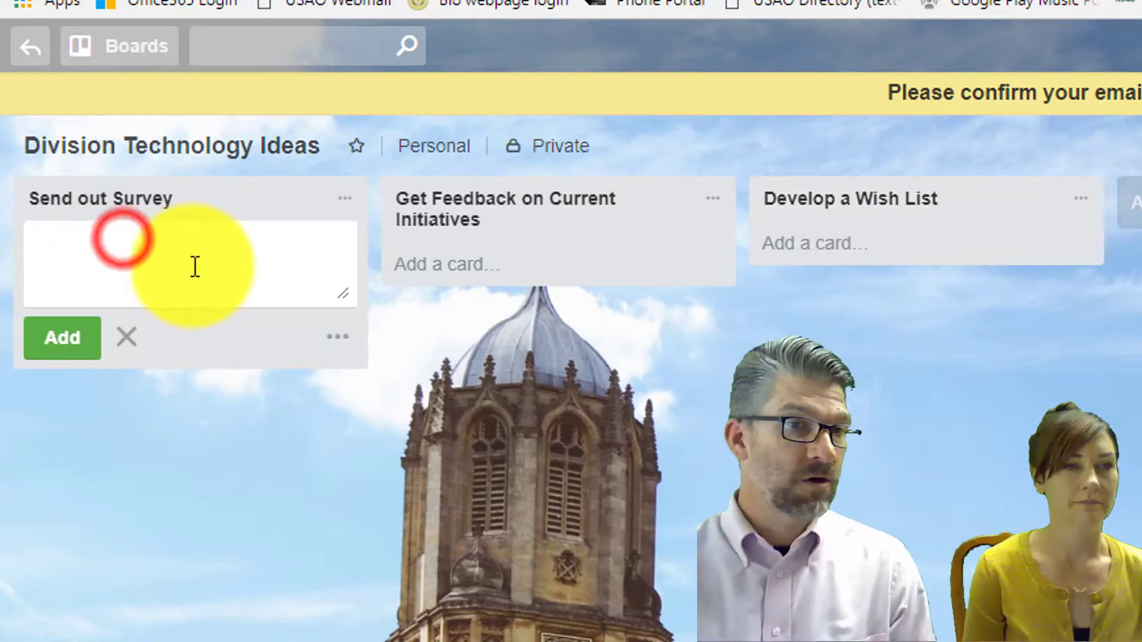
Add the card 'Create a survey in survey monkey' and tag it with a green label named Faculty
{"action": "type", "text": "Create a survey in survey monkey"}
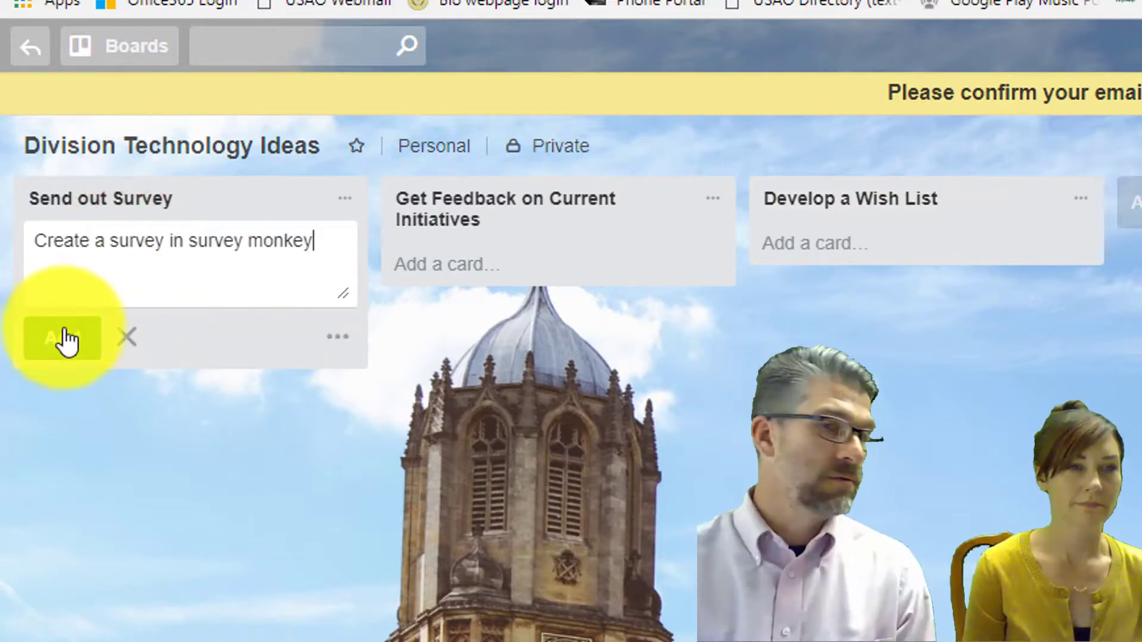
{"action": "left_click", "coordinate": [63, 338]}
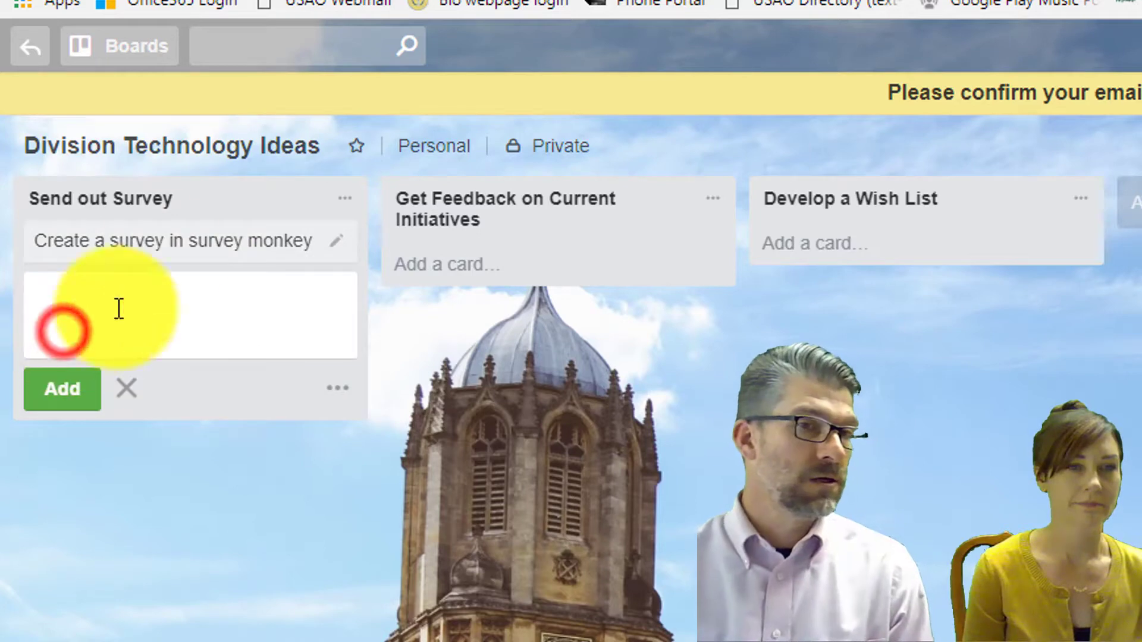
{"action": "left_click", "coordinate": [336, 242]}
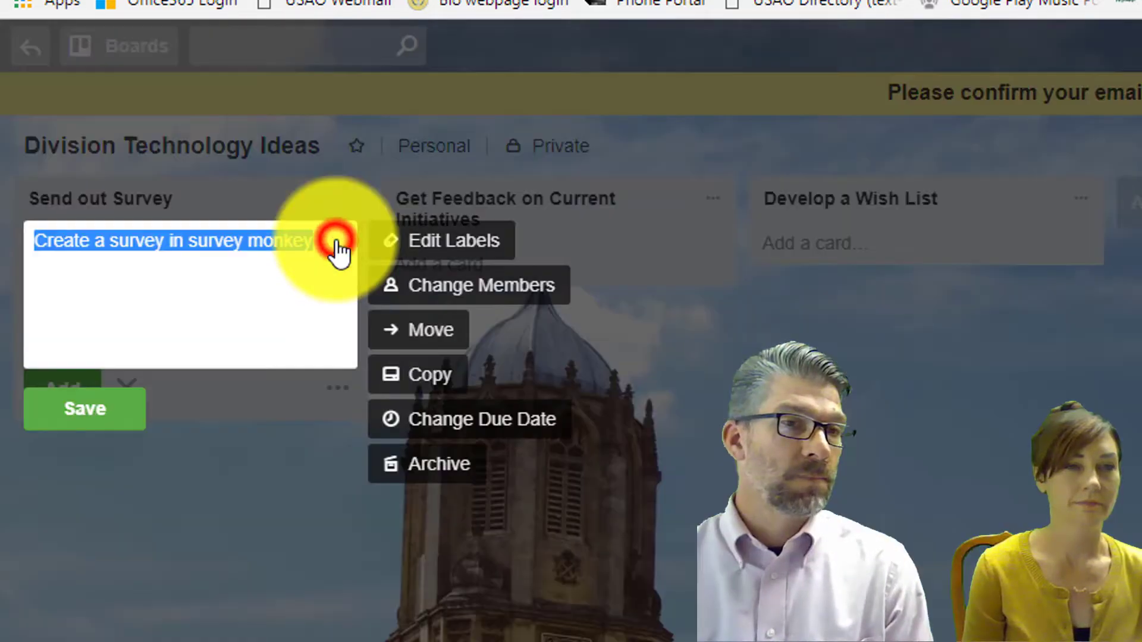
{"action": "left_click", "coordinate": [397, 243]}
{"action": "left_click", "coordinate": [509, 422]}
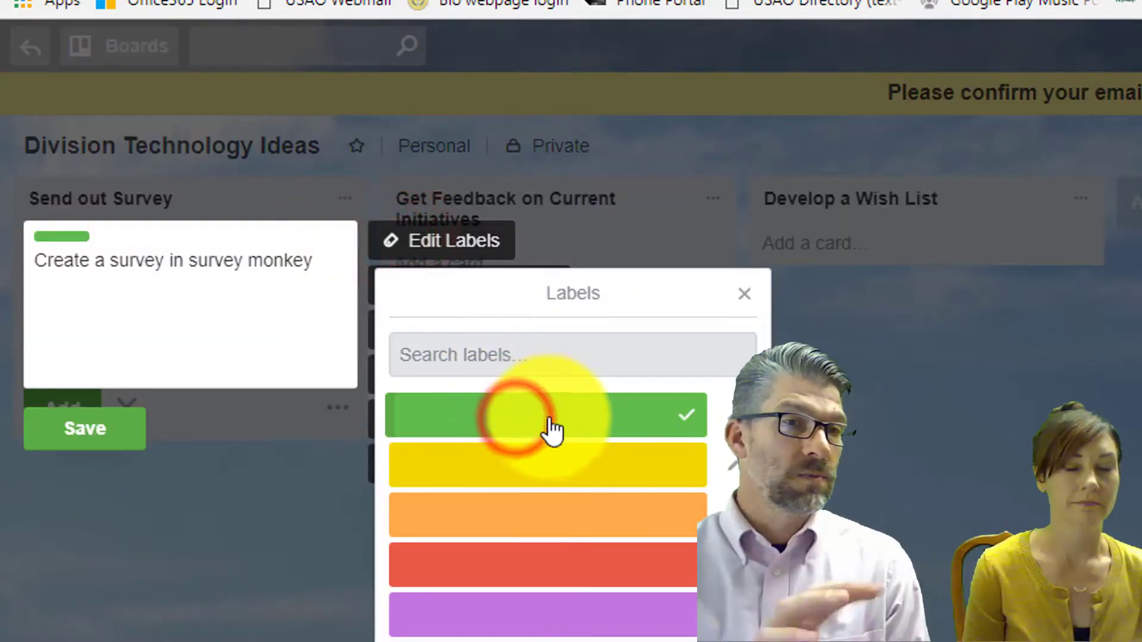
{"action": "left_click", "coordinate": [733, 414]}
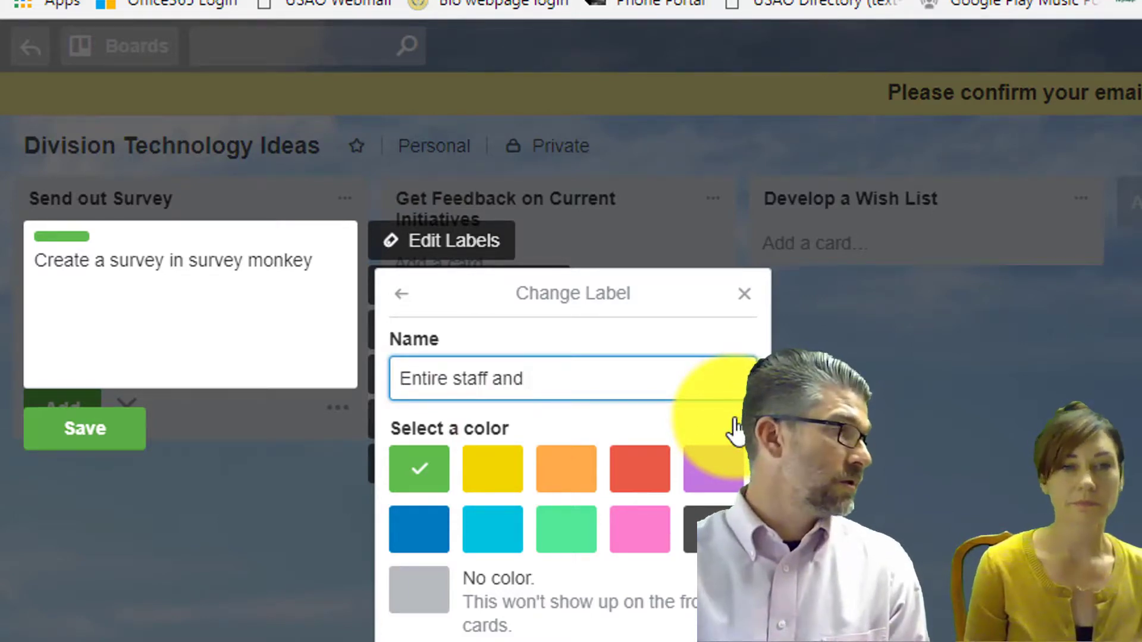
{"action": "key", "text": "BackSpace"}
{"action": "key", "text": "BackSpace"}
{"action": "key", "text": "BackSpace"}
{"action": "key", "text": "BackSpace"}
{"action": "key", "text": "BackSpace"}
{"action": "key", "text": "BackSpace"}
{"action": "key", "text": "BackSpace"}
{"action": "key", "text": "BackSpace"}
{"action": "key", "text": "BackSpace"}
{"action": "key", "text": "BackSpace"}
{"action": "key", "text": "BackSpace"}
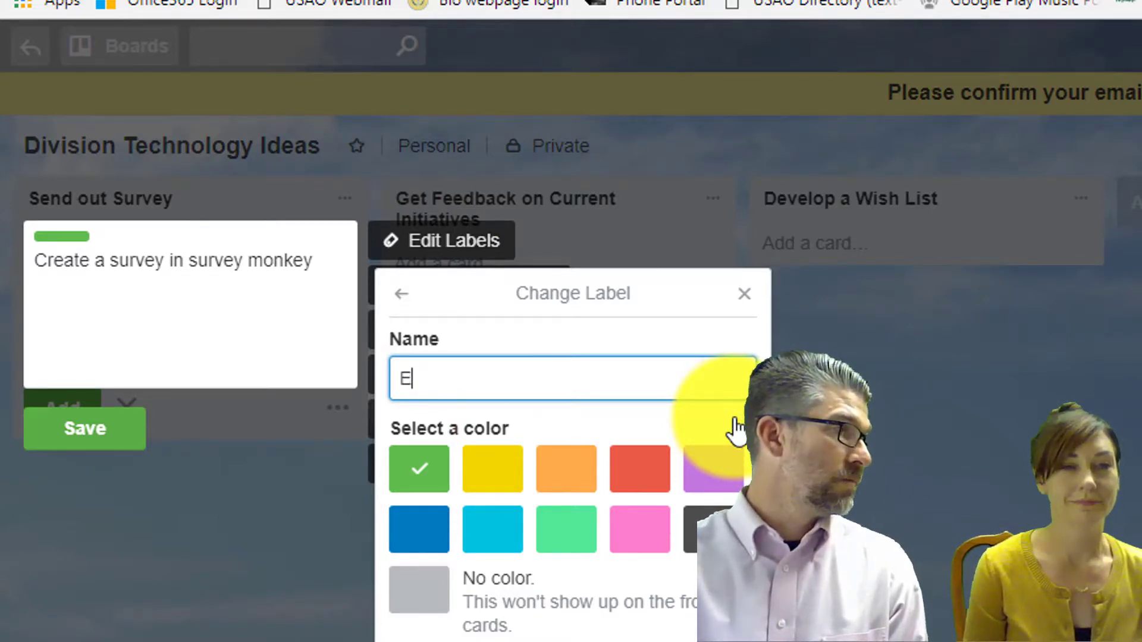
{"action": "left_click", "coordinate": [452, 631]}
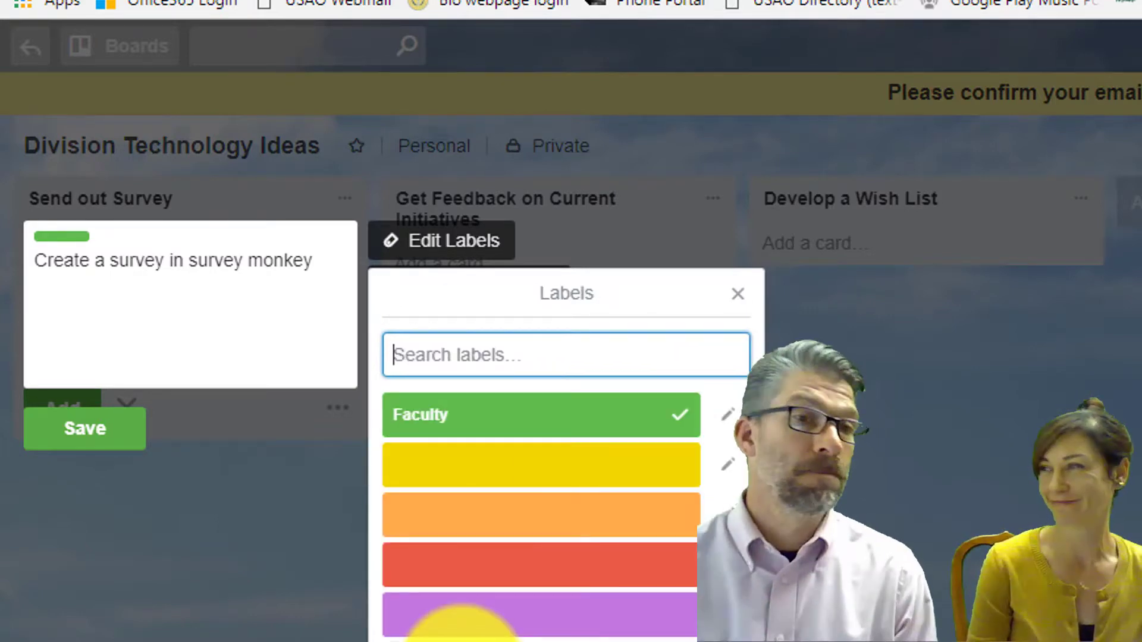
Add a yellow label named Staff and an orange label named Students to the survey card
{"action": "left_click", "coordinate": [529, 464]}
{"action": "left_click", "coordinate": [727, 464]}
{"action": "type", "text": "Staff"}
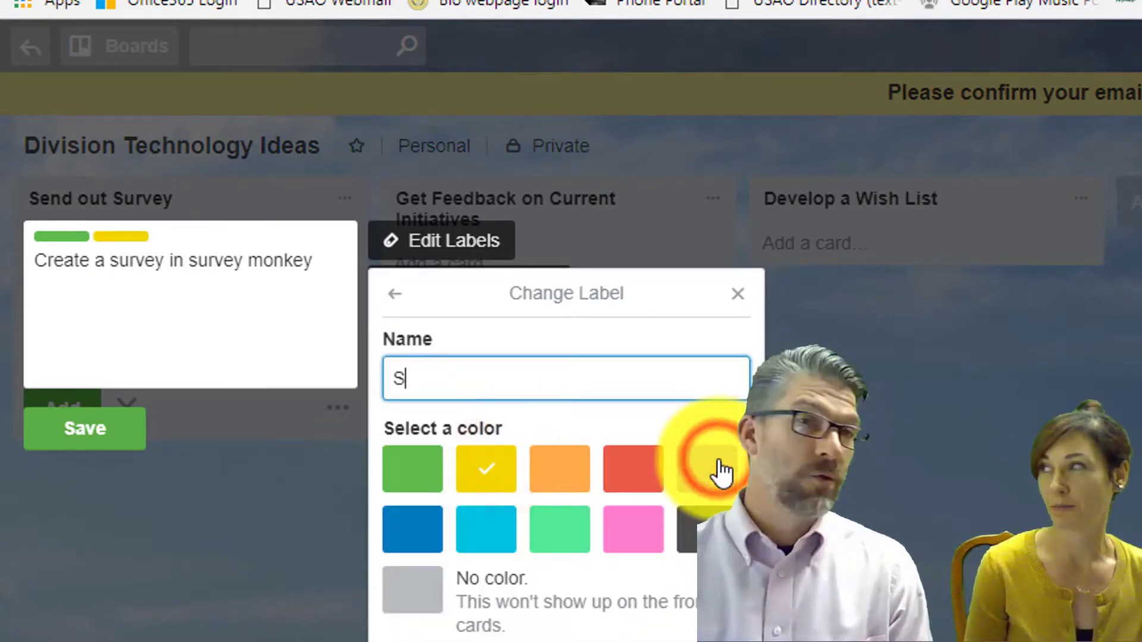
{"action": "left_click", "coordinate": [522, 631]}
{"action": "left_click", "coordinate": [515, 522]}
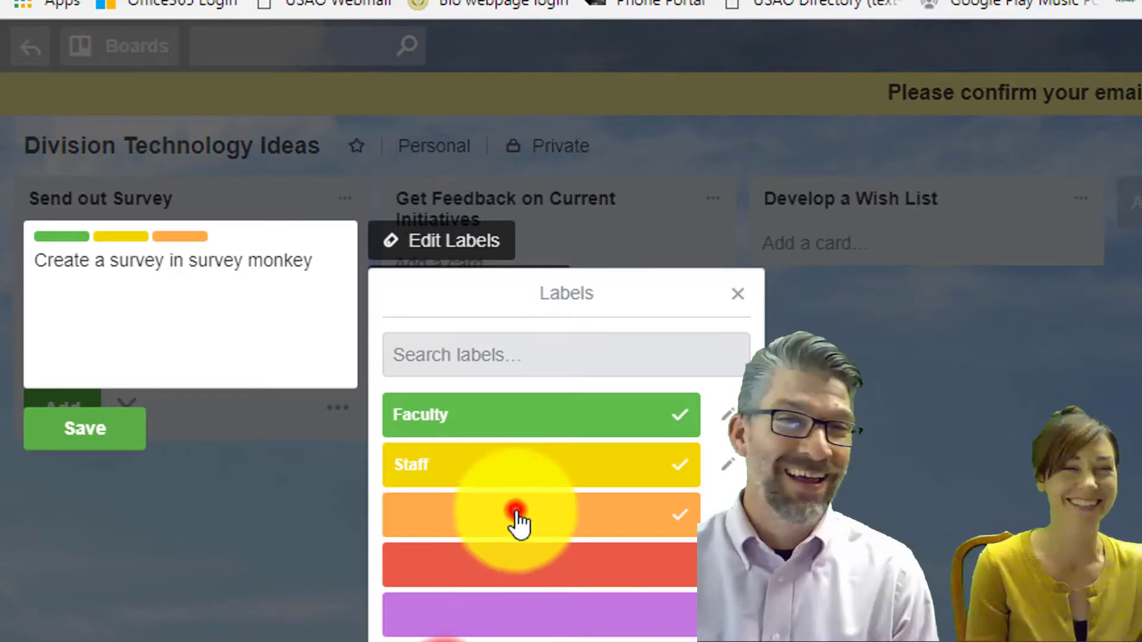
{"action": "left_click", "coordinate": [716, 512]}
{"action": "type", "text": "Students"}
{"action": "left_click", "coordinate": [479, 624]}
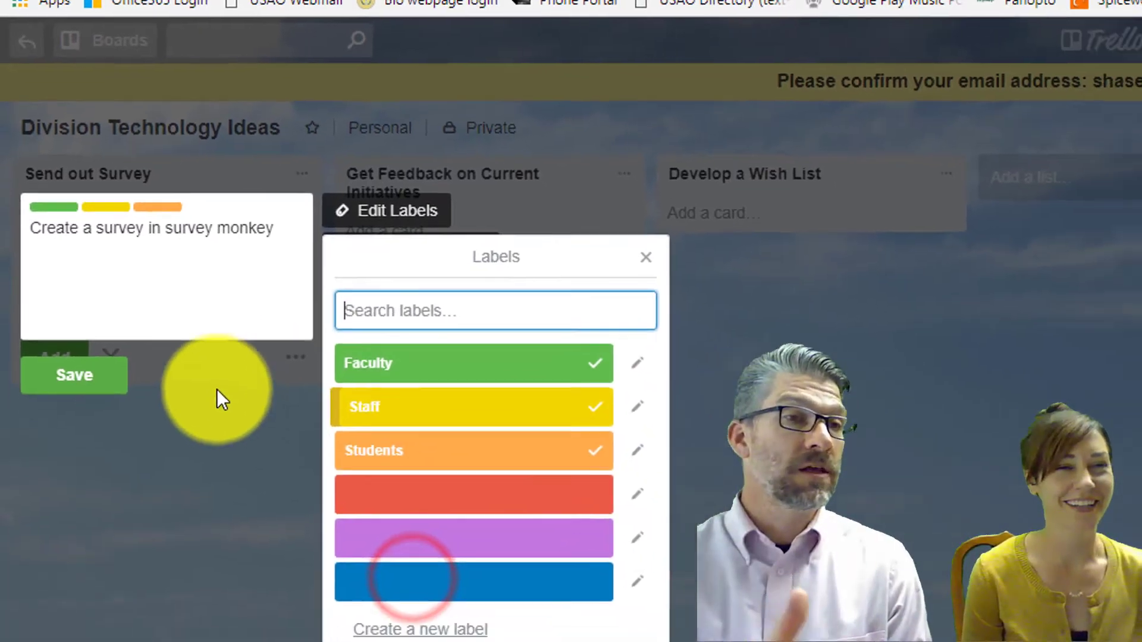
Save the label changes, then give the survey card a 'Create' description with numbered ??? placeholder questions up to 3
{"action": "left_click", "coordinate": [74, 375]}
{"action": "left_click", "coordinate": [136, 232]}
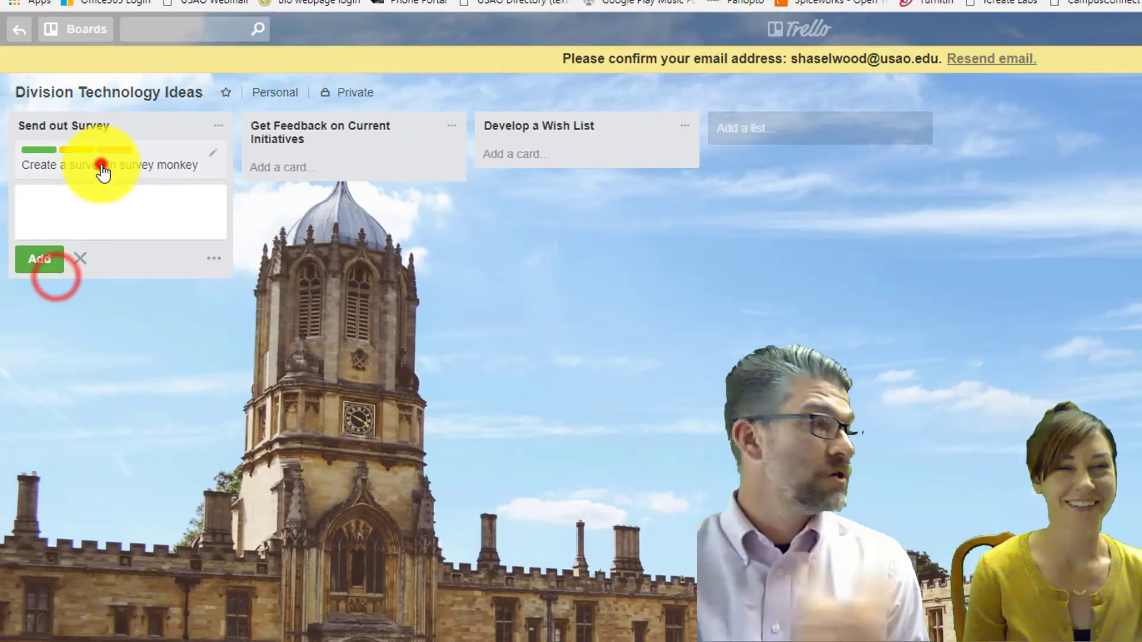
{"action": "left_click", "coordinate": [587, 199]}
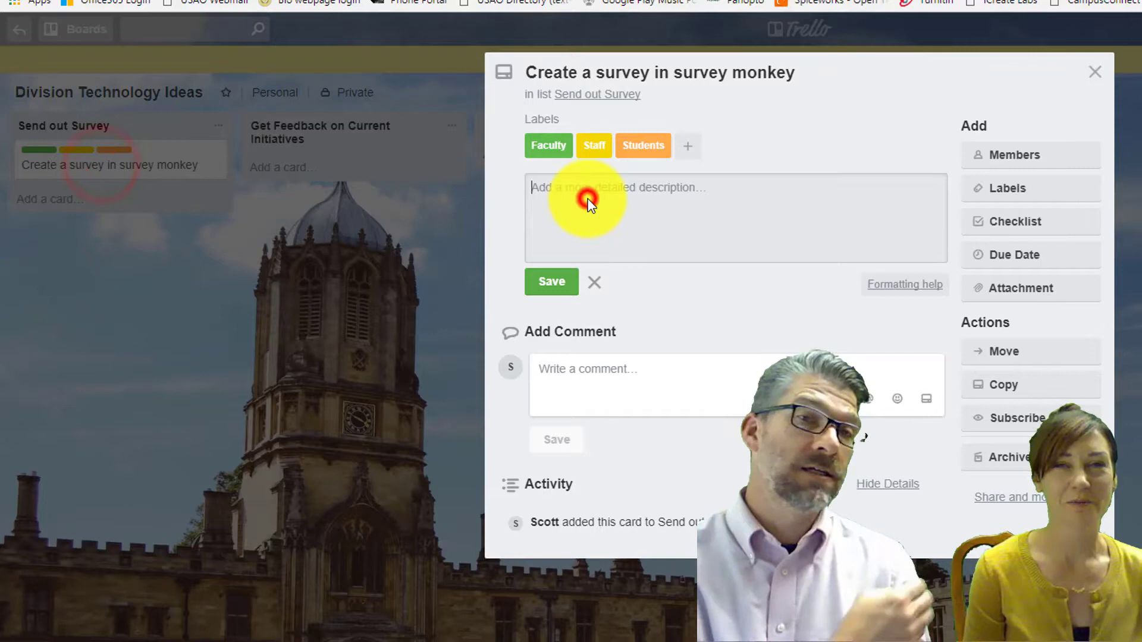
{"action": "type", "text": "Create a survey that focuses on what we need to think about:"}
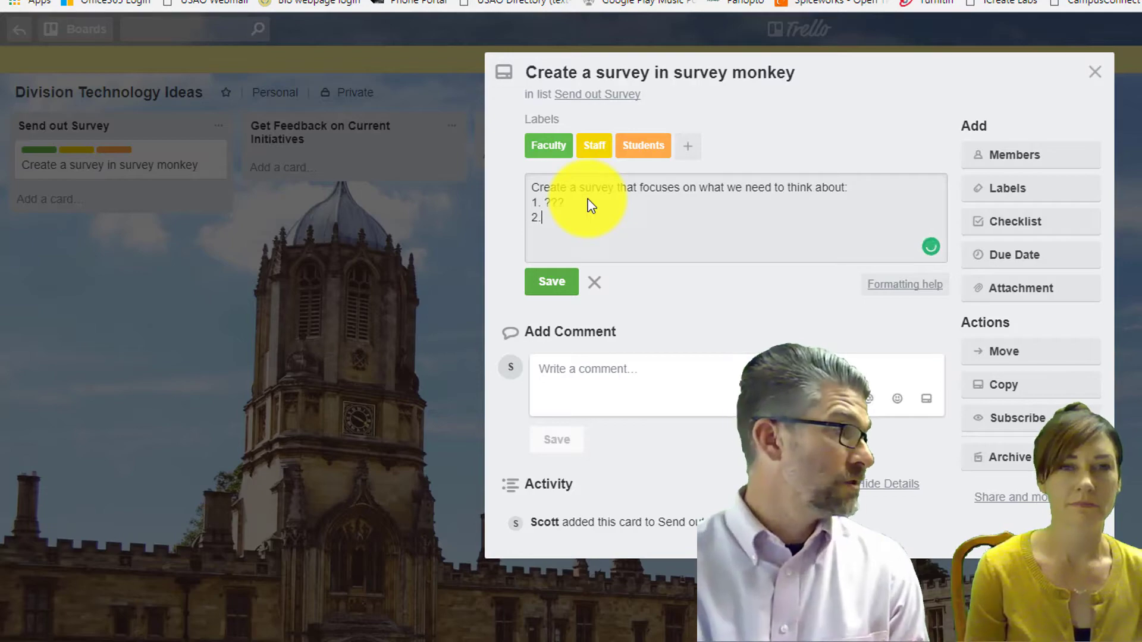
{"action": "type", "text": "???"}
{"action": "key", "text": "Return"}
{"action": "type", "text": "3. "}
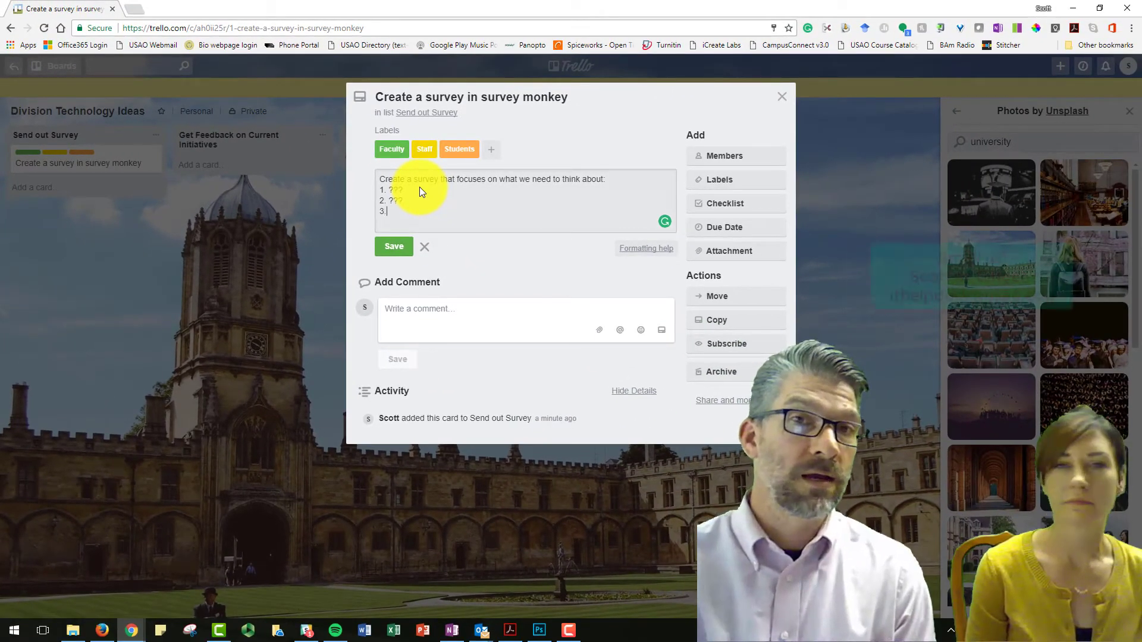
{"action": "type", "text": "???"}
Add ', here are some questions:' to the description's first sentence, save it, and close the card
{"action": "left_click", "coordinate": [602, 180]}
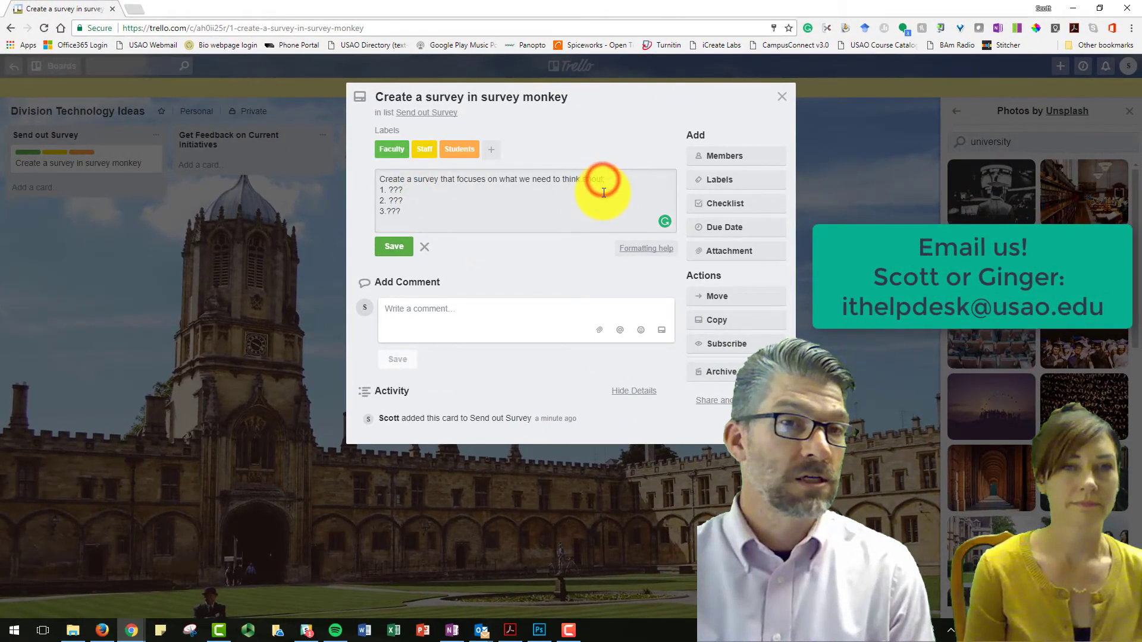
{"action": "type", "text": ", here are some question"}
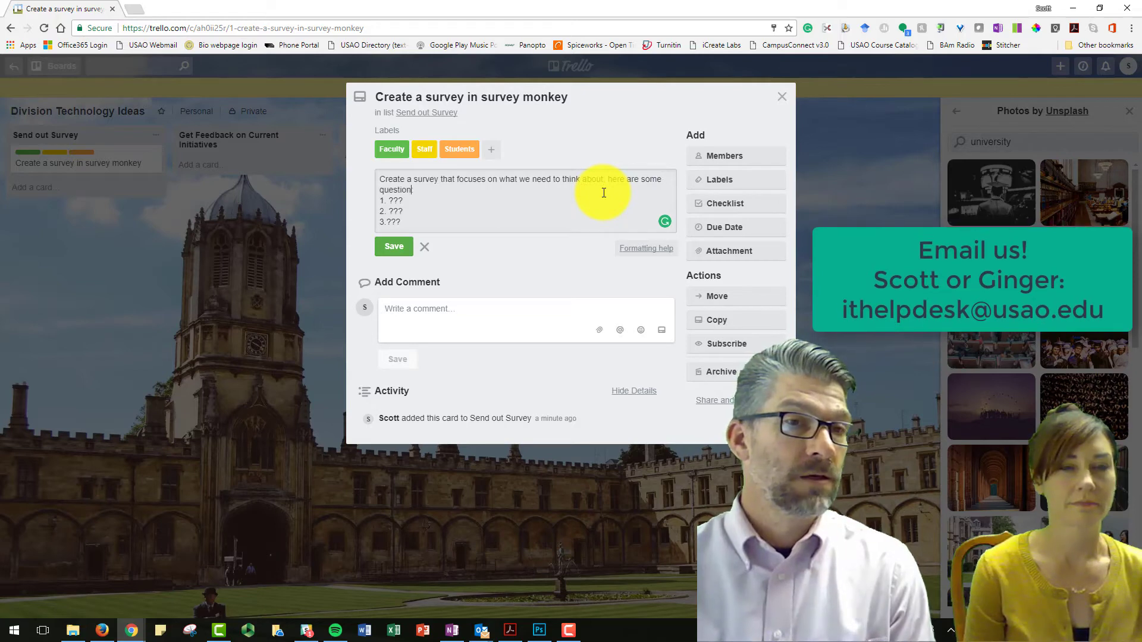
{"action": "type", "text": "s:"}
{"action": "left_click", "coordinate": [393, 247]}
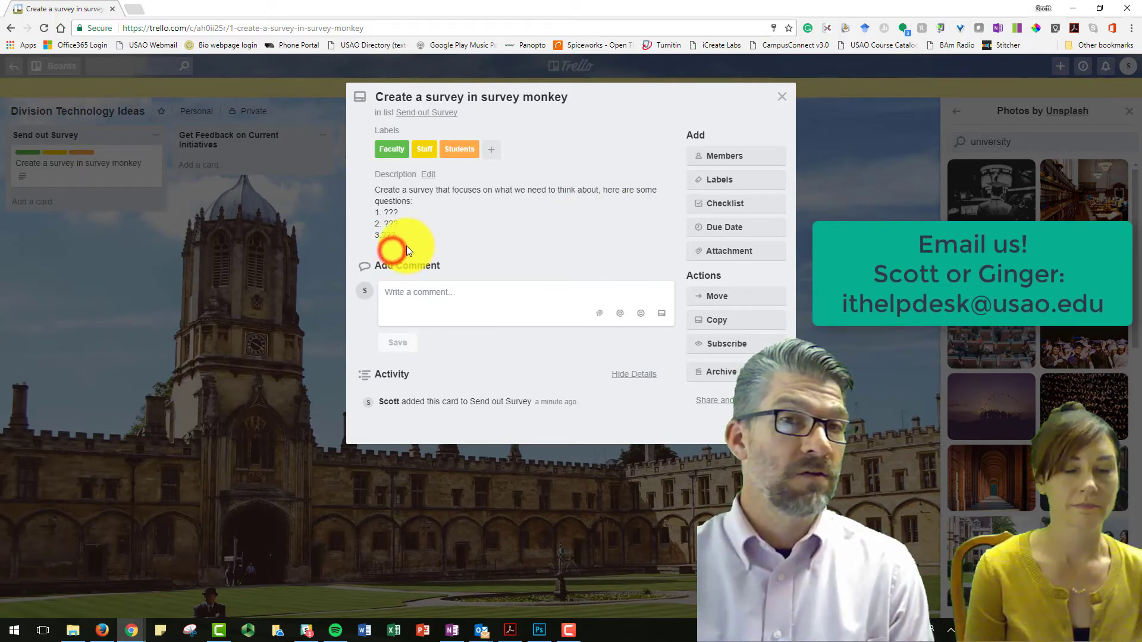
{"action": "left_click", "coordinate": [781, 96]}
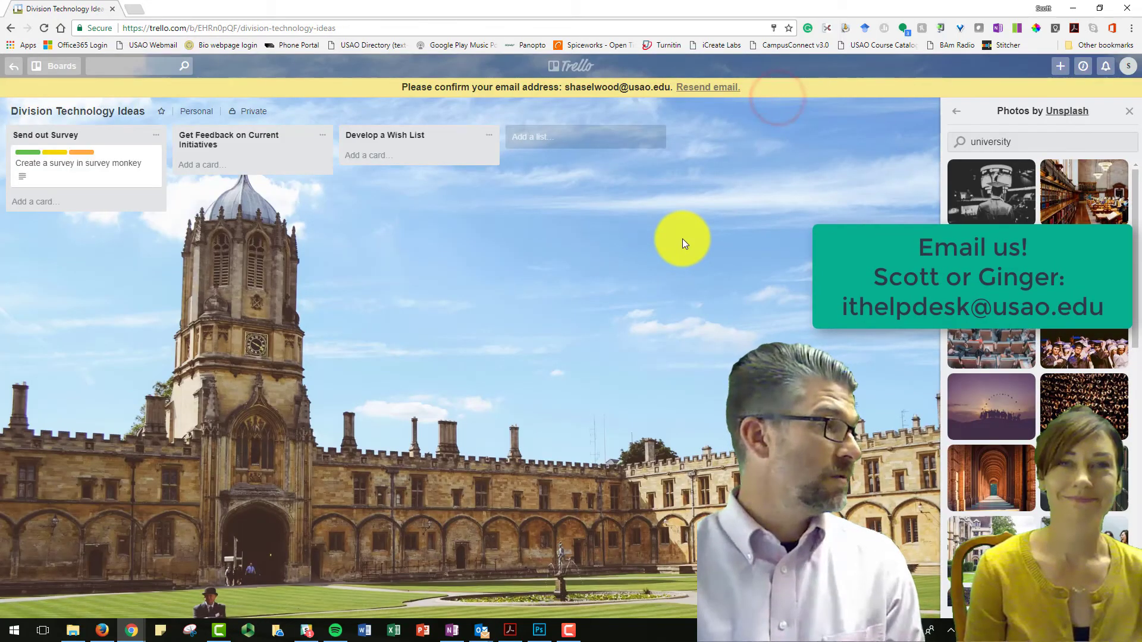
{"action": "left_click", "coordinate": [955, 113]}
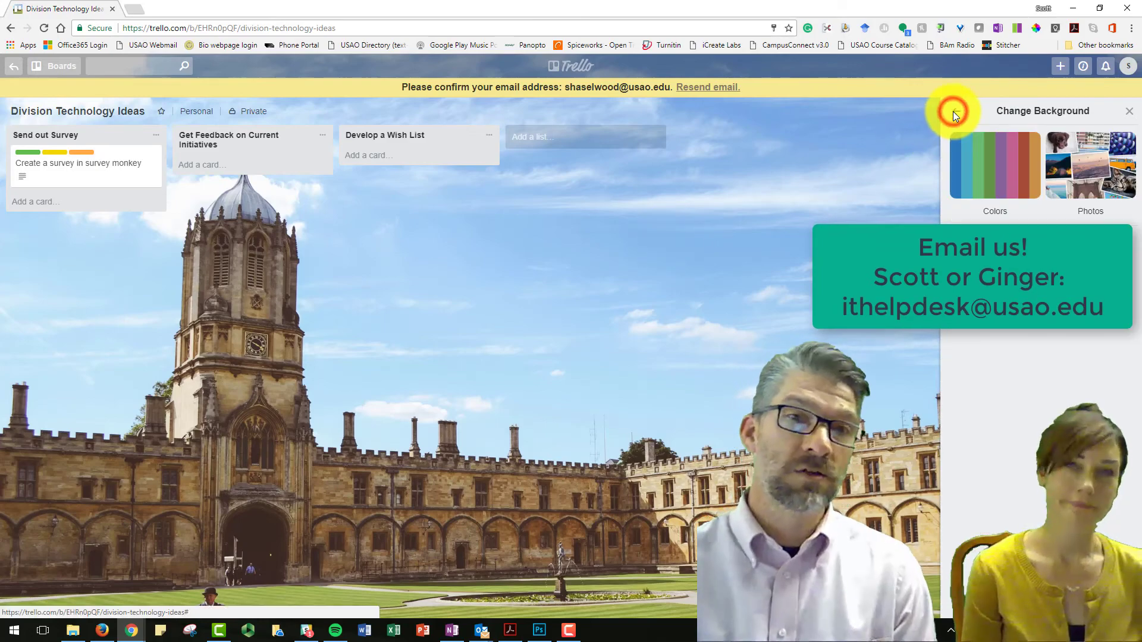